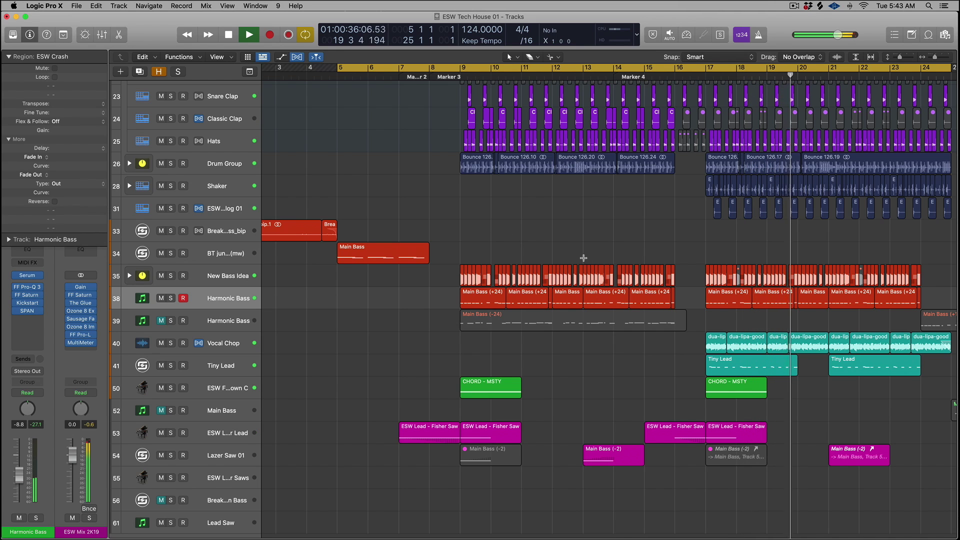
Turn off Low Latency Mode for the project
scroll(640, 260, right, 10)
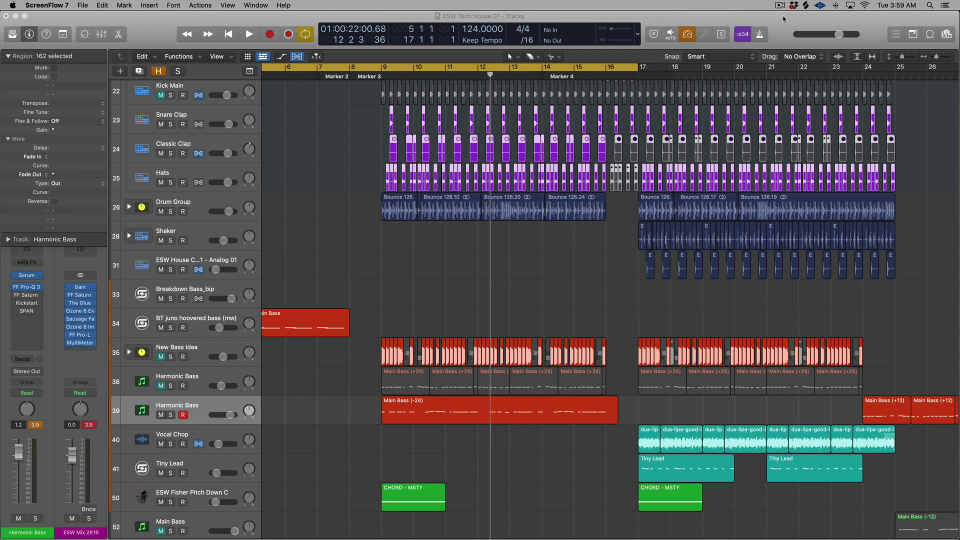
scroll(709, 176, up, 5)
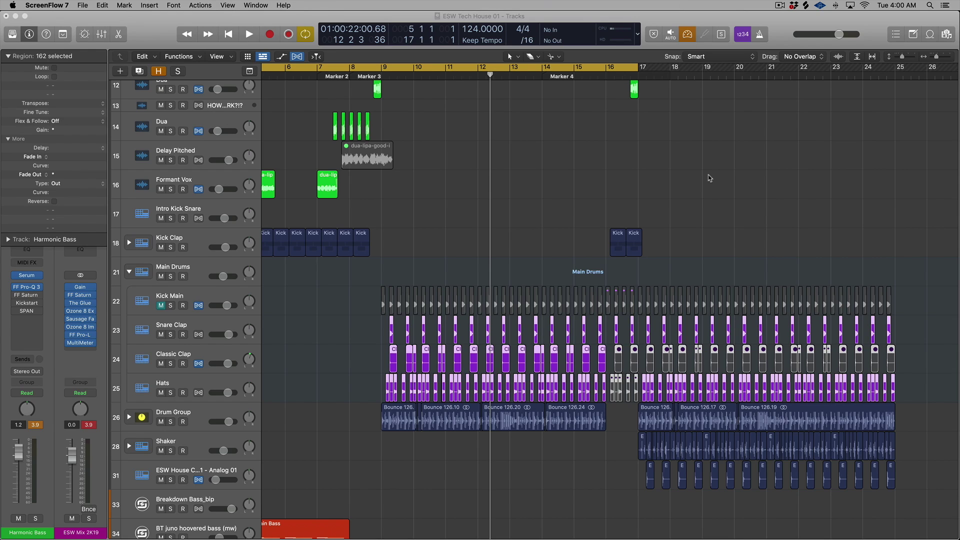
click(687, 34)
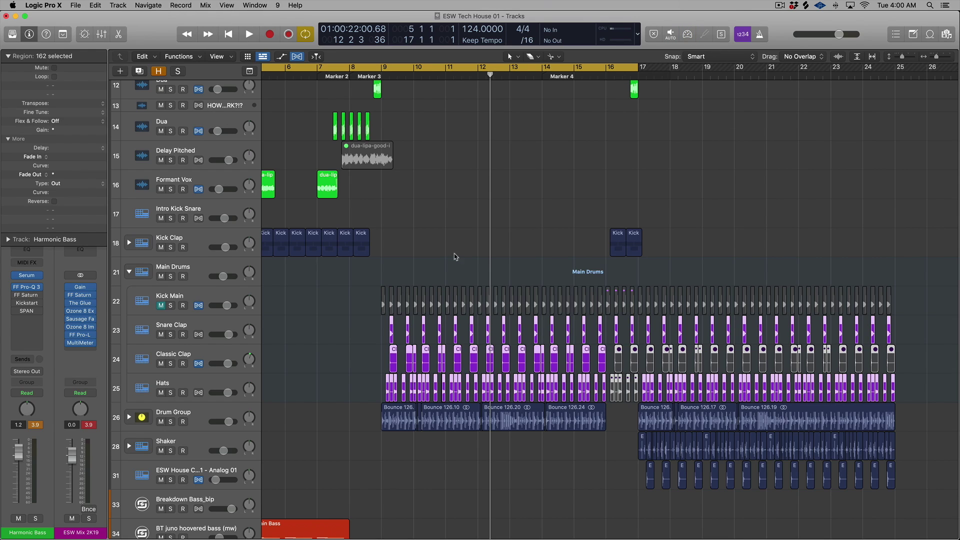
Solo the Kick Main, Snare Clap, Classic Clap and Hats regions within Main Drums and play them from the selection
scroll(379, 308, up, 10)
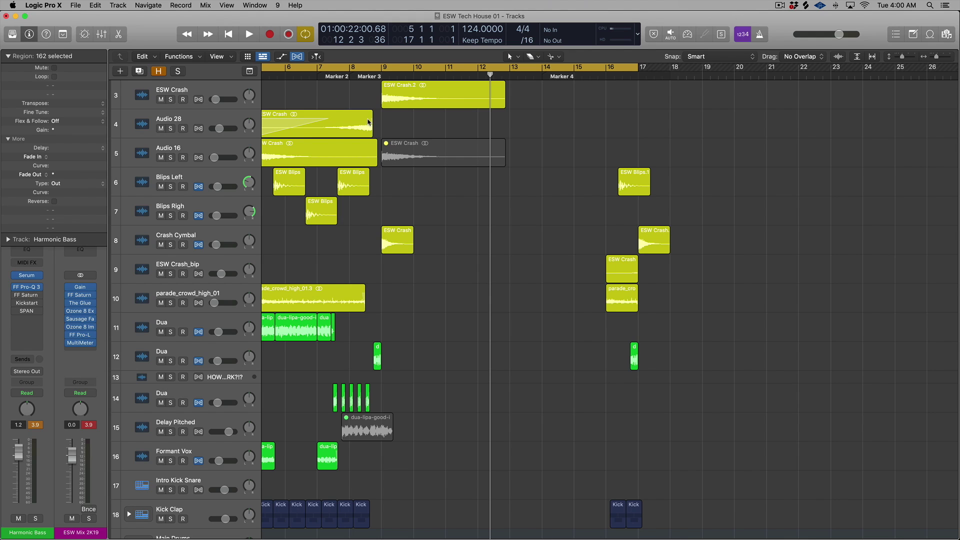
scroll(369, 122, down, 15)
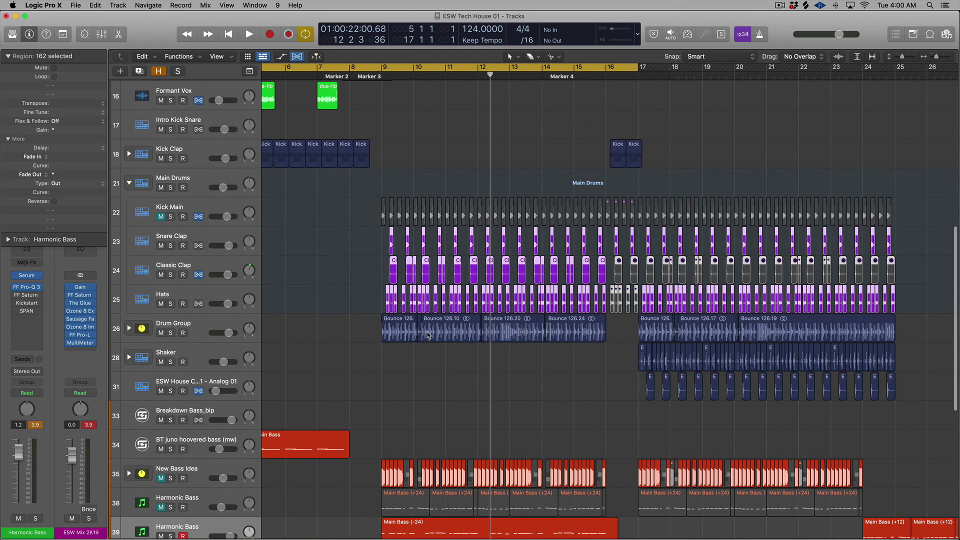
scroll(428, 335, down, 5)
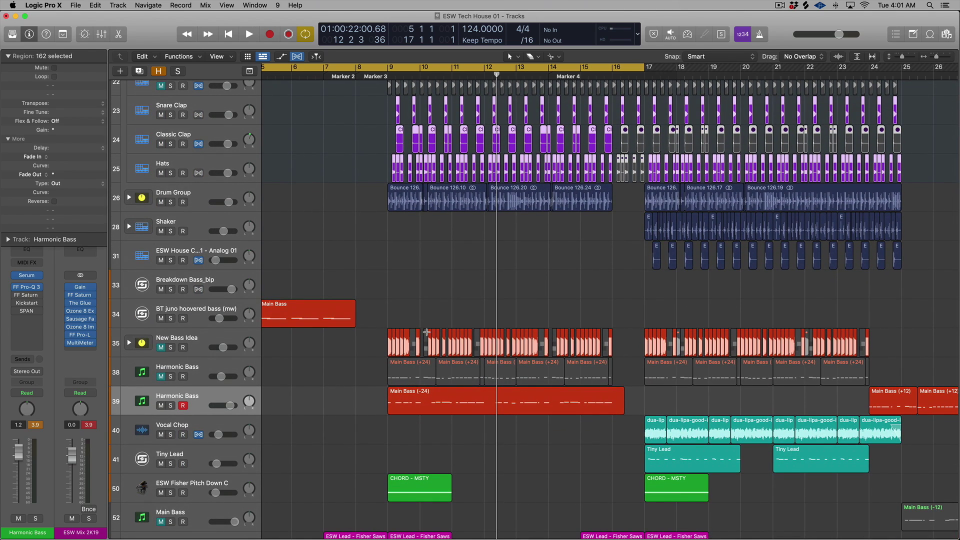
scroll(495, 300, up, 2)
scroll(495, 300, left, 1)
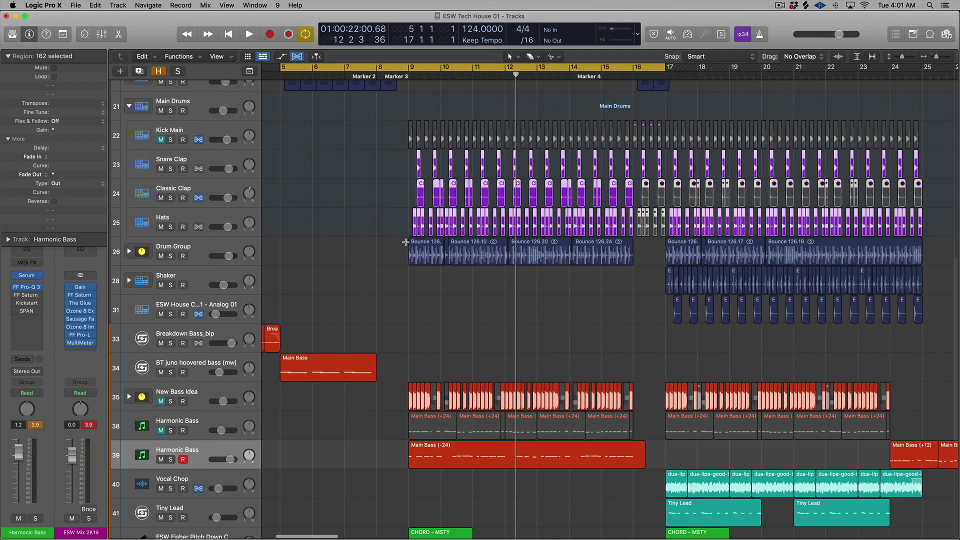
drag(396, 130, 950, 214)
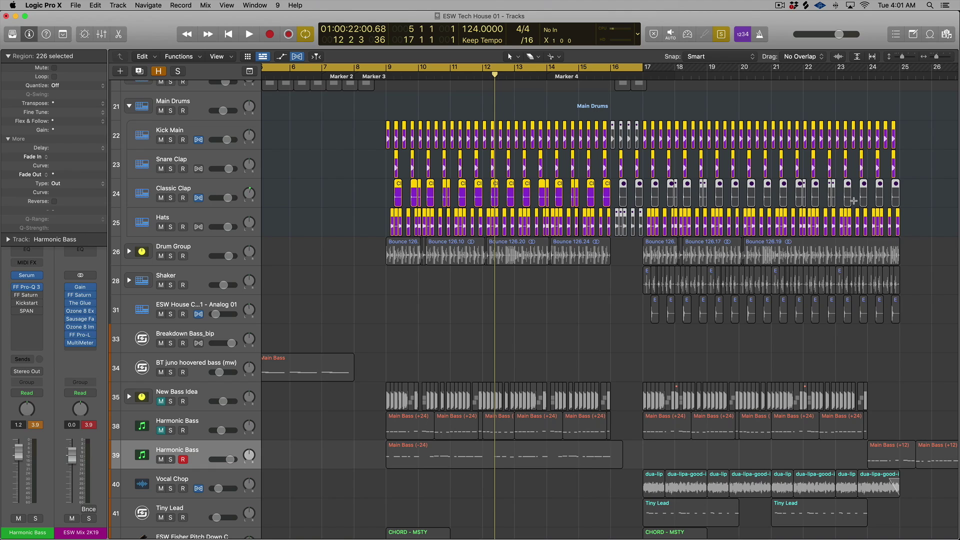
key(shift+Return)
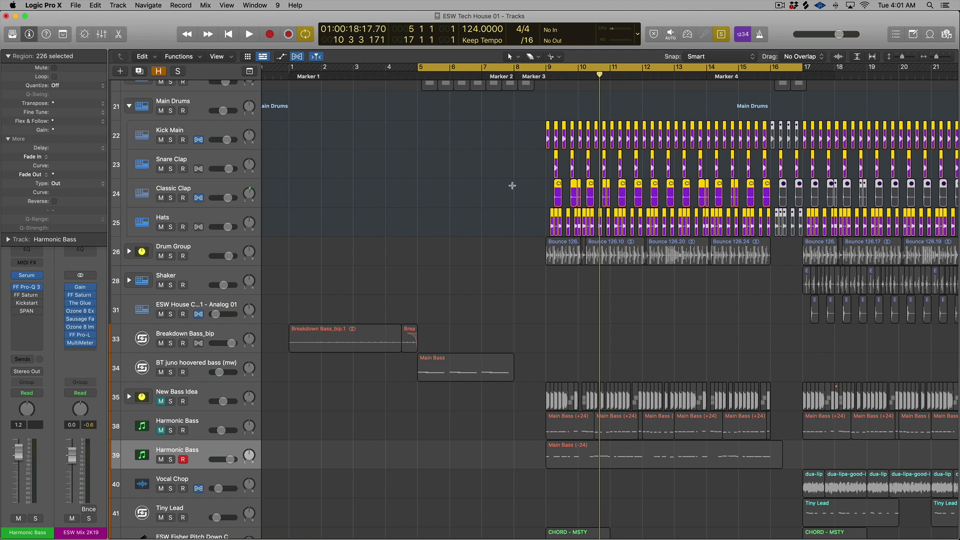
Isolate the Main Bass (-24) region on Harmonic Bass track 39 in solo and turn on Low Latency Mode
scroll(512, 186, right, 5)
scroll(459, 204, right, 1)
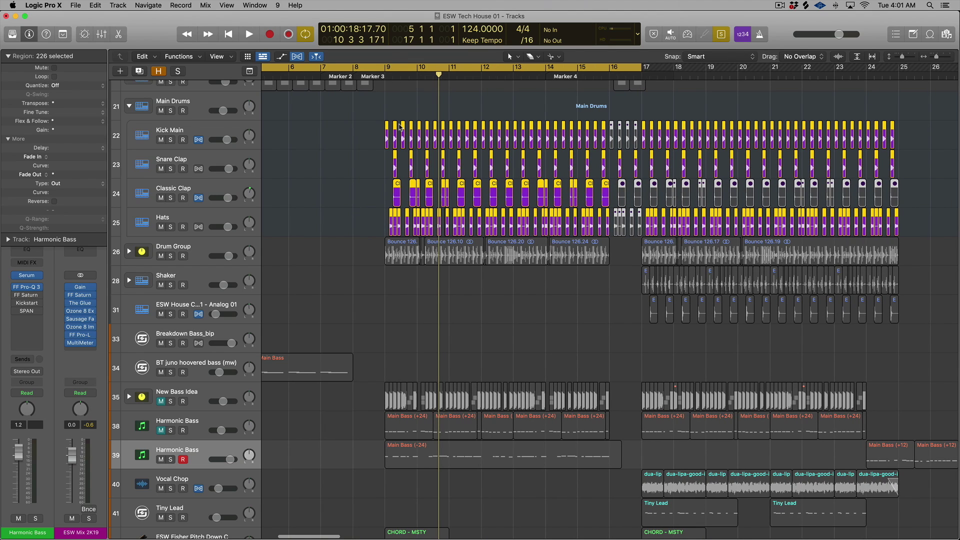
scroll(400, 127, left, 6)
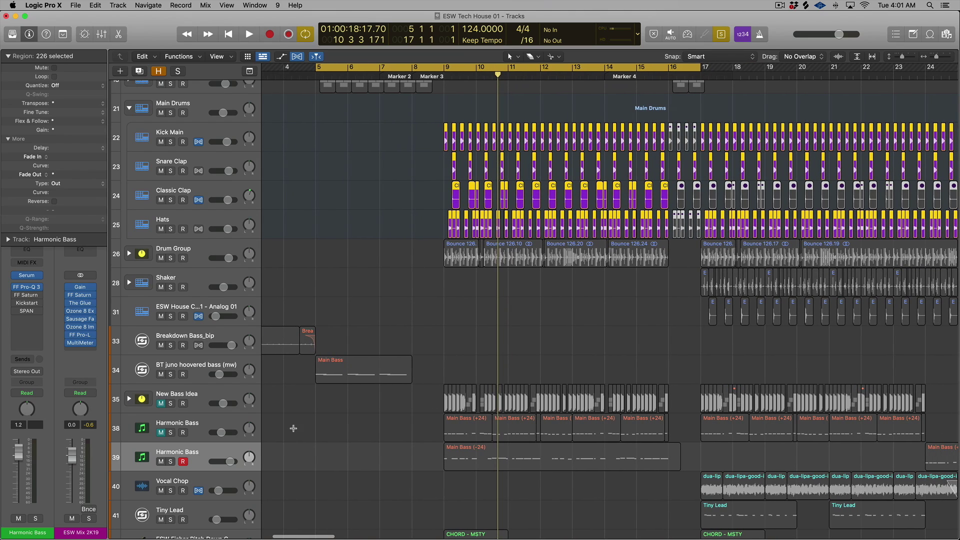
click(490, 449)
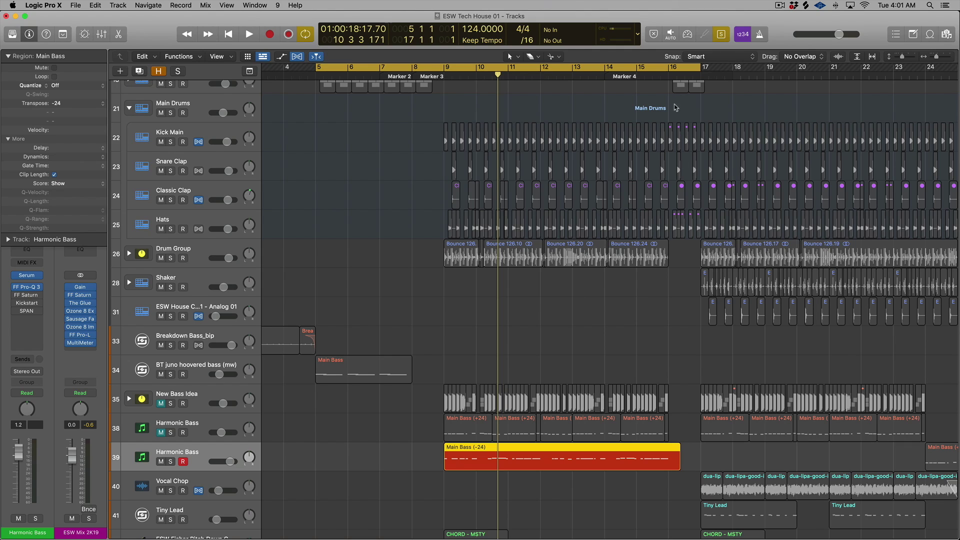
click(687, 42)
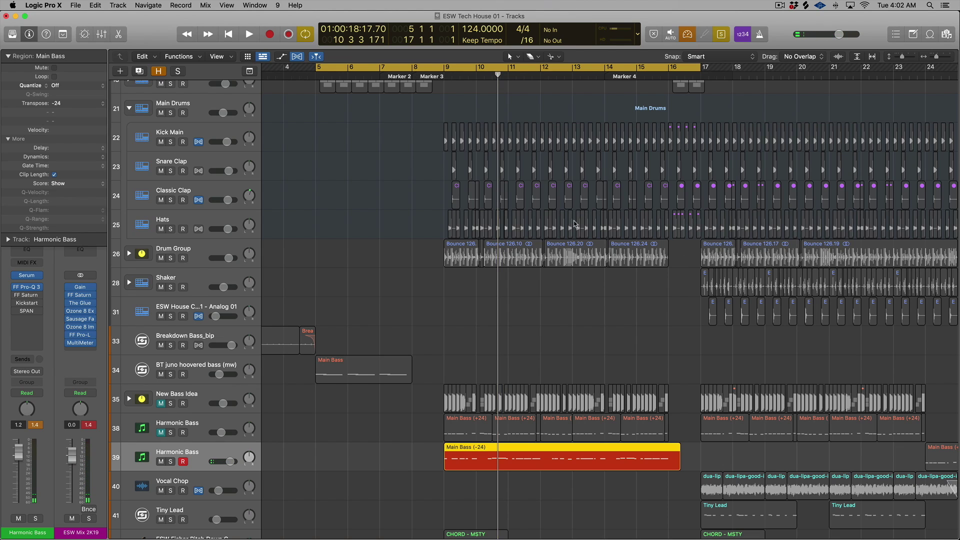
Turn off solo and mute the Kick Main track
click(500, 271)
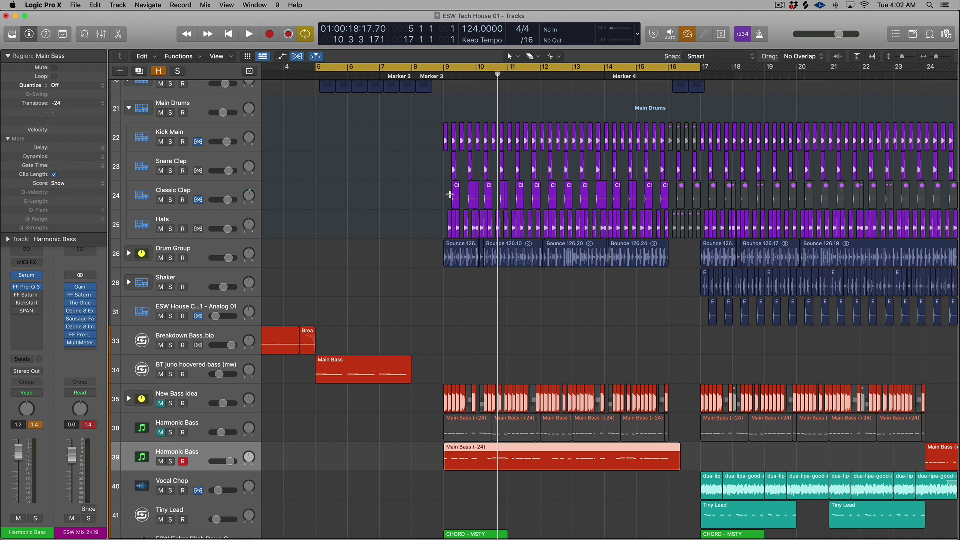
click(161, 142)
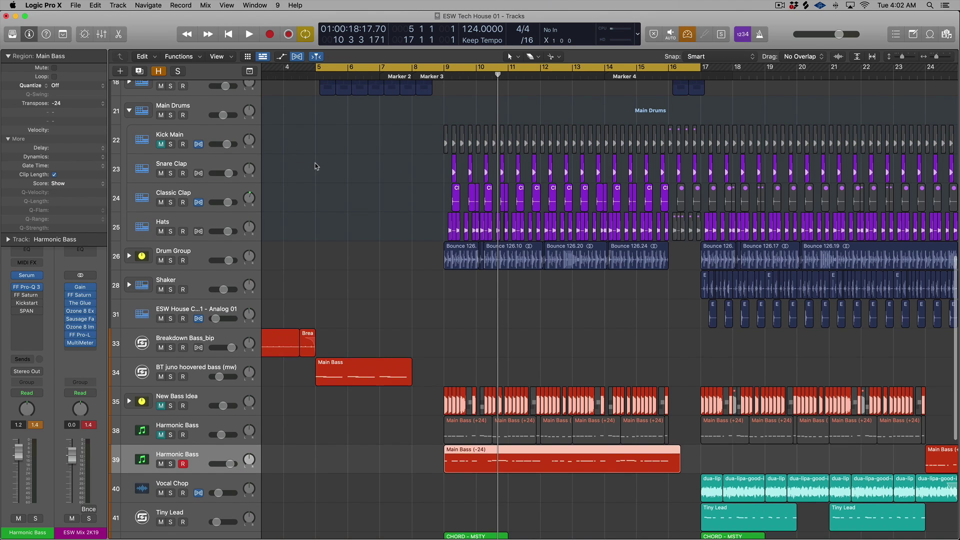
Solo the Snare Clap, Classic Clap and Hats regions together with the Main Bass (-24) region and play them from the selection
scroll(226, 376, down, 2)
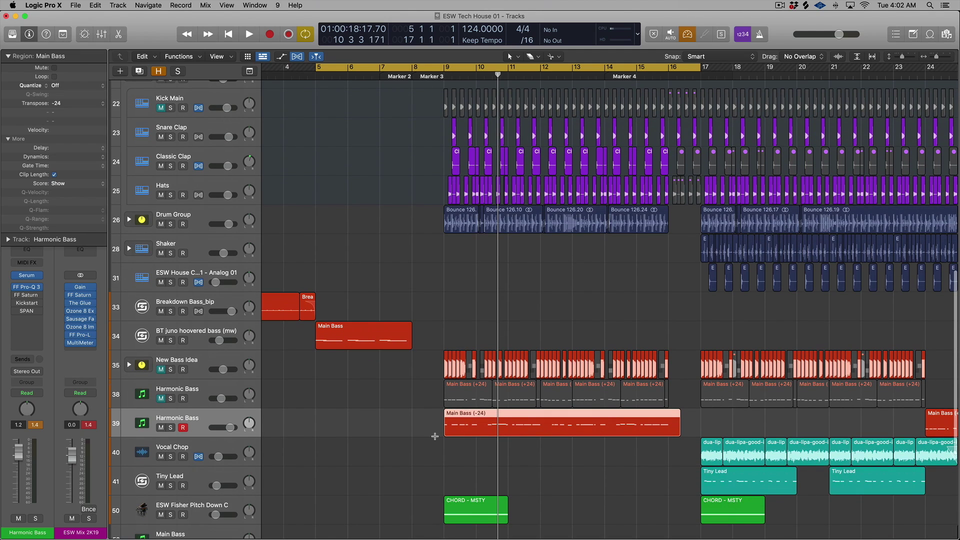
drag(403, 129, 953, 194)
shift+click(469, 419)
key(ctrl+s)
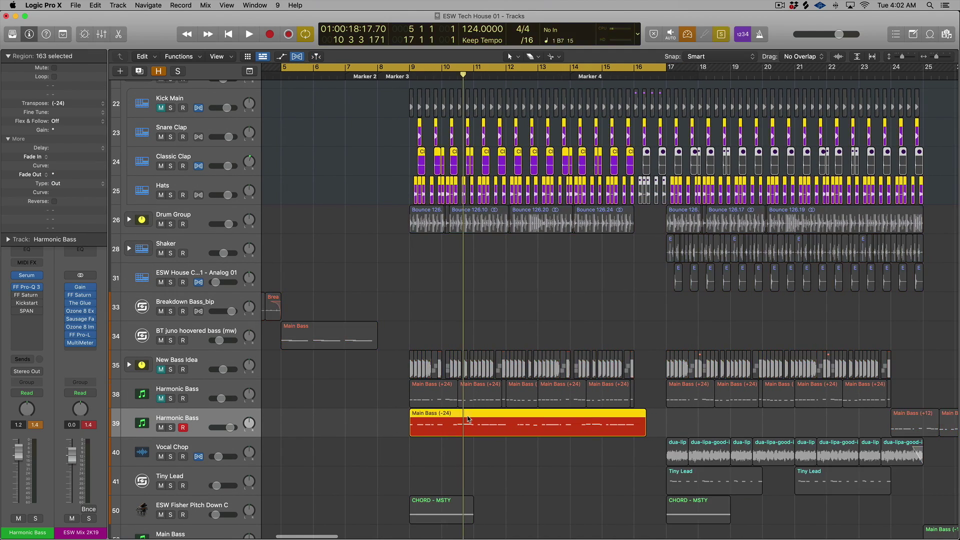
key(shift+Return)
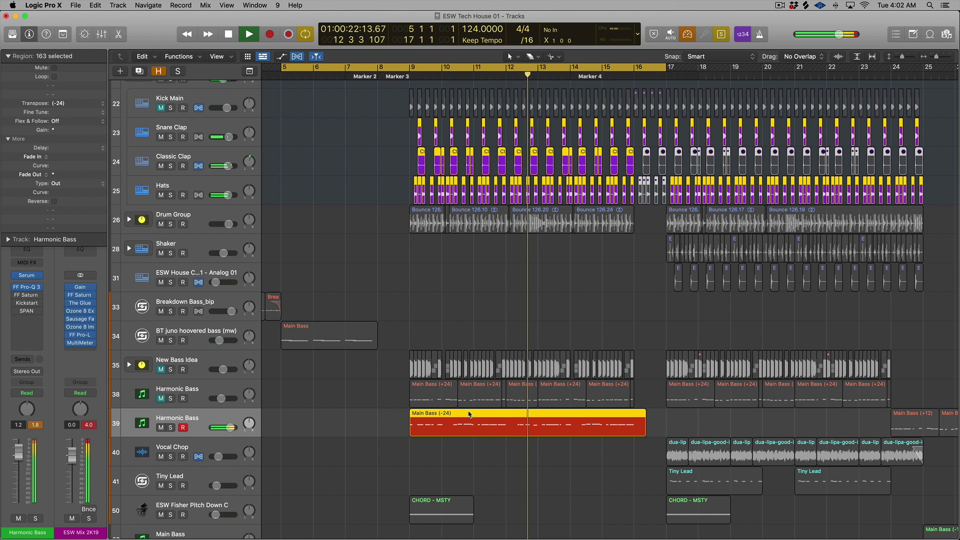
key(space)
Examine the notes of the Main Bass (-24) region in the Piano Roll and close the editor
double_click(413, 423)
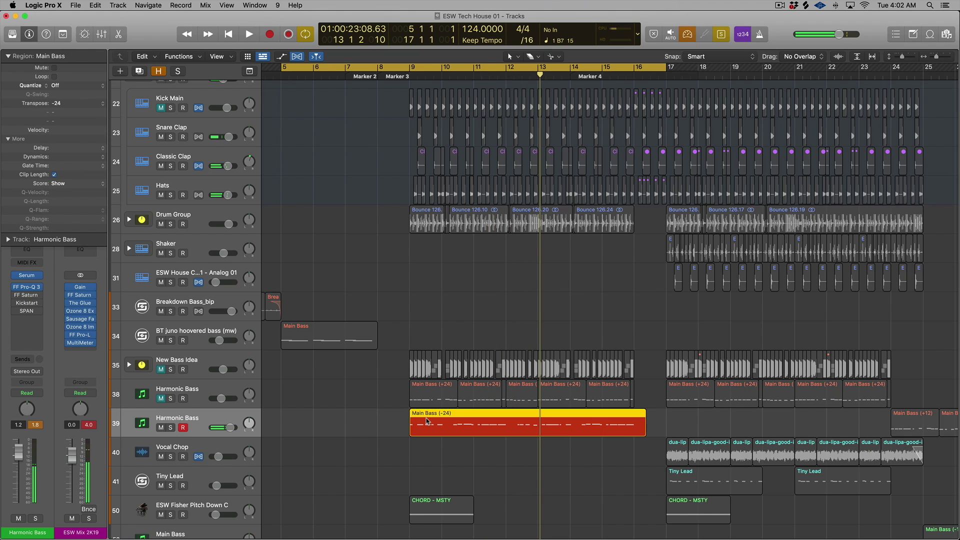
scroll(450, 410, up, 5)
scroll(455, 407, up, 2)
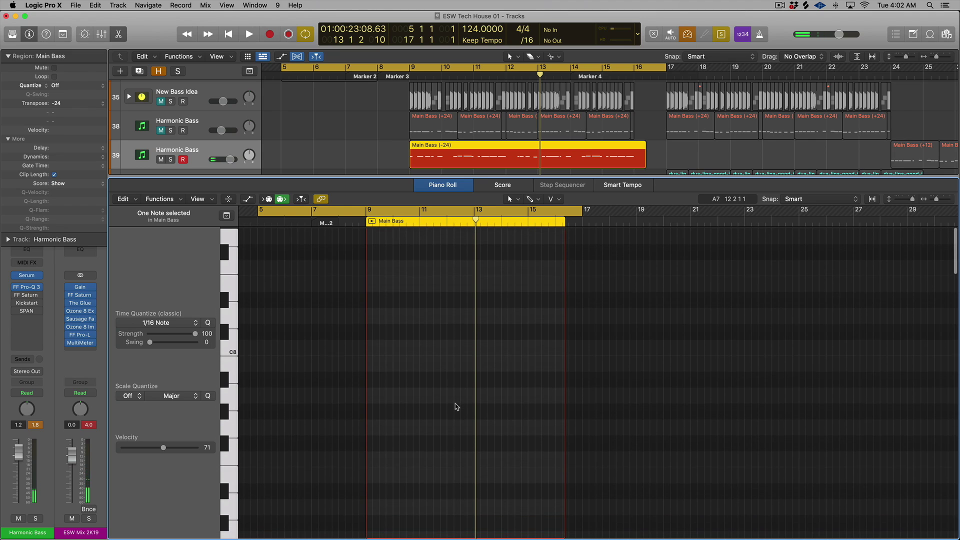
scroll(455, 407, up, 4)
scroll(455, 407, down, 8)
scroll(455, 407, up, 10)
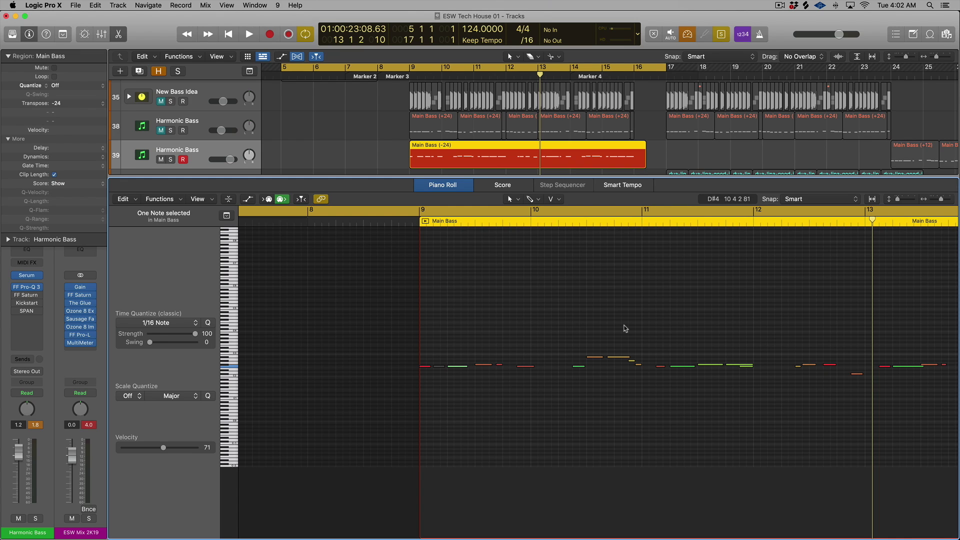
key(x)
key(x)
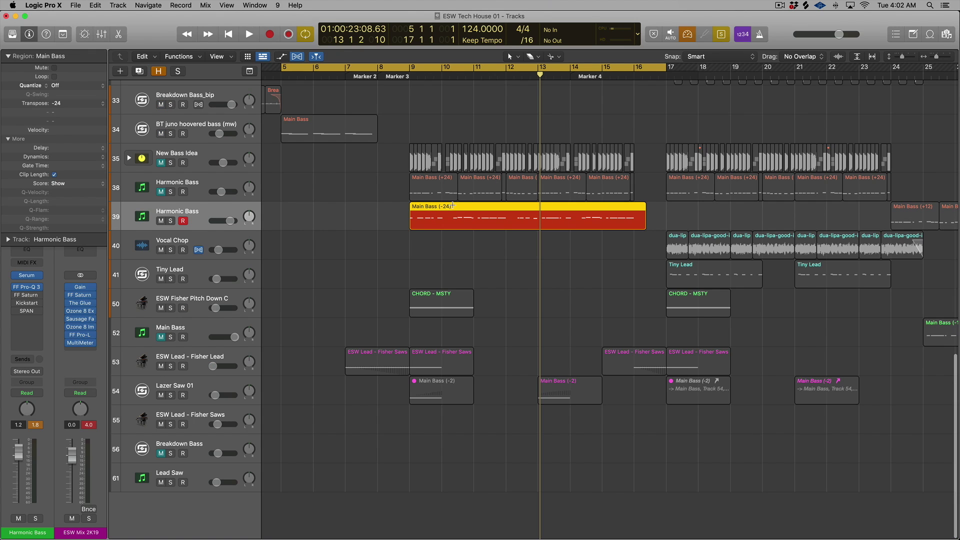
Select the vocal regions around bars 5 to 9 together with the Snare Clap, Classic Clap and Hats regions for soloing
scroll(432, 212, up, 10)
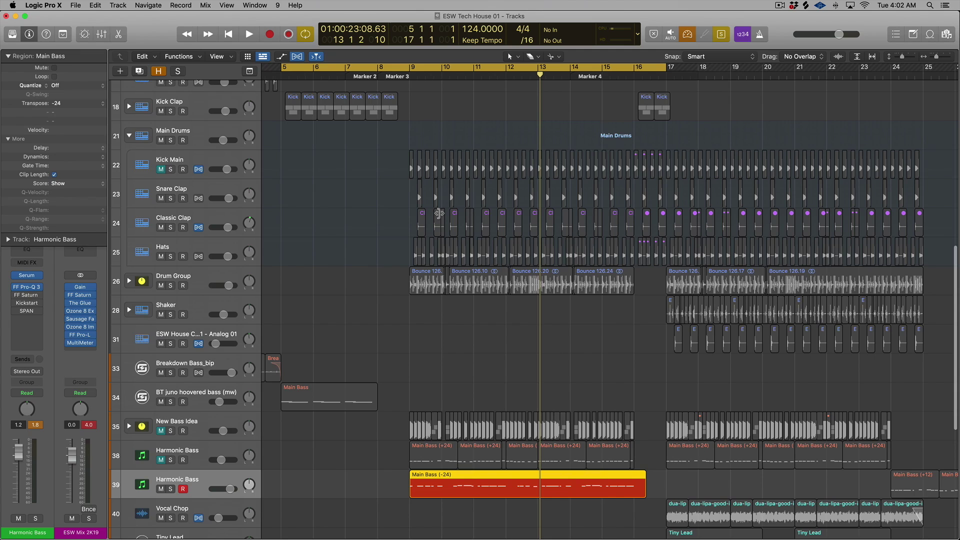
key(super+a)
scroll(439, 213, up, 15)
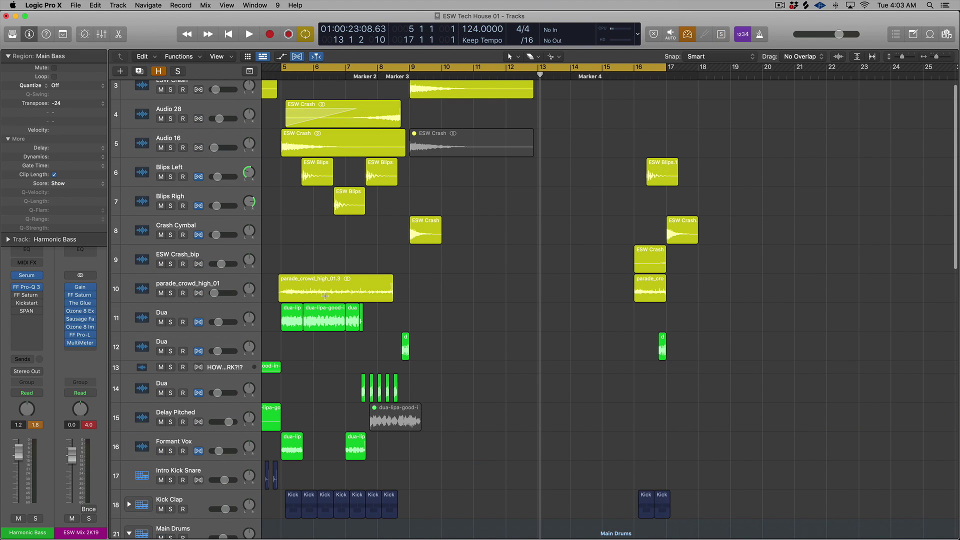
scroll(325, 296, down, 3)
drag(272, 240, 535, 419)
scroll(422, 417, down, 4)
drag(386, 430, 953, 481)
Add the Main Bass (-24) region to the soloed vocal and drum selection and play the combination
scroll(583, 444, down, 9)
scroll(583, 444, down, 5)
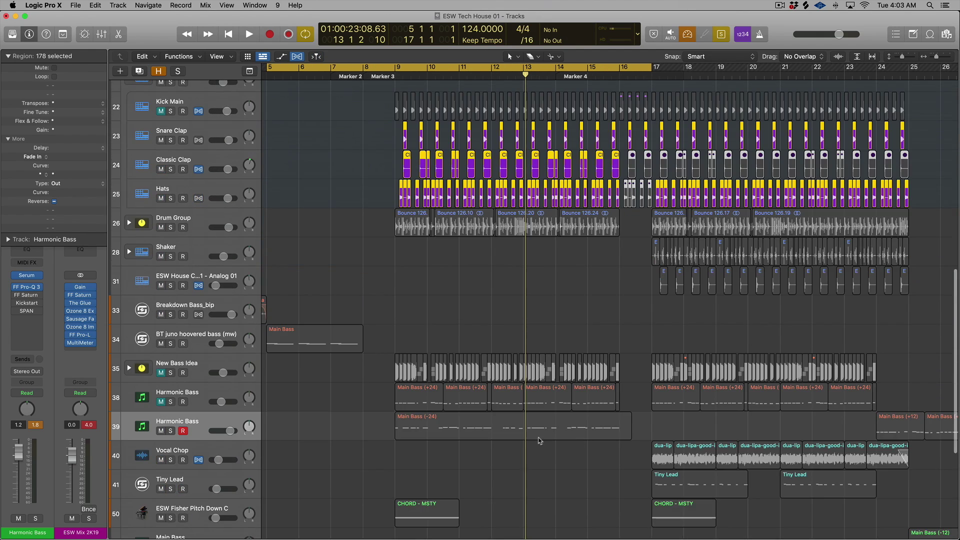
shift+click(482, 428)
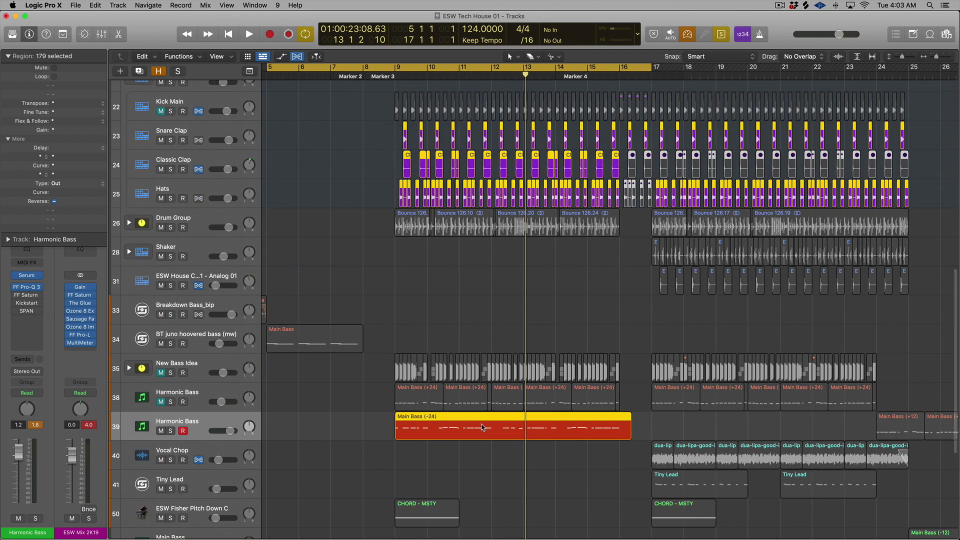
key(space)
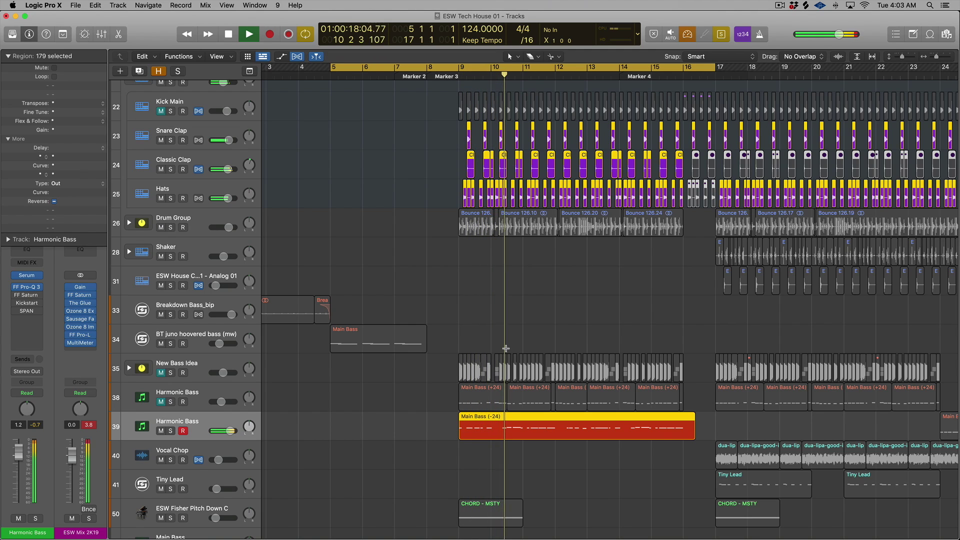
key(space)
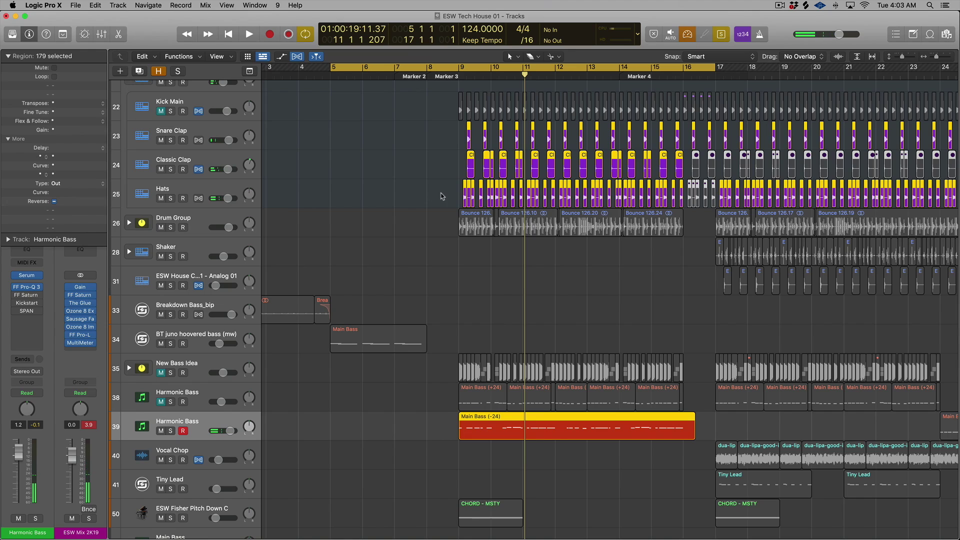
Isolate the Hats regions between bars 9 and 17, followed by the Main Bass (-24) region on track 39
drag(443, 194, 718, 193)
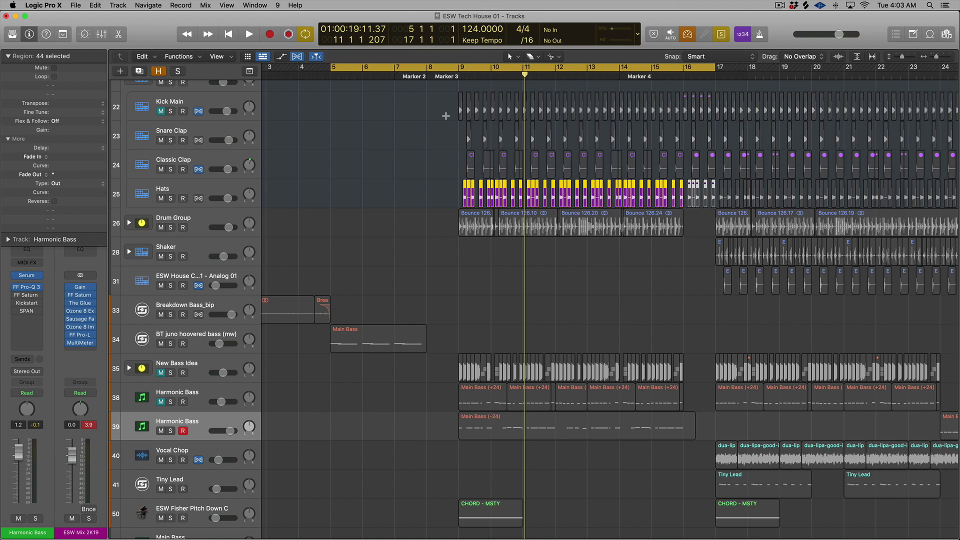
click(489, 421)
key(super+Right)
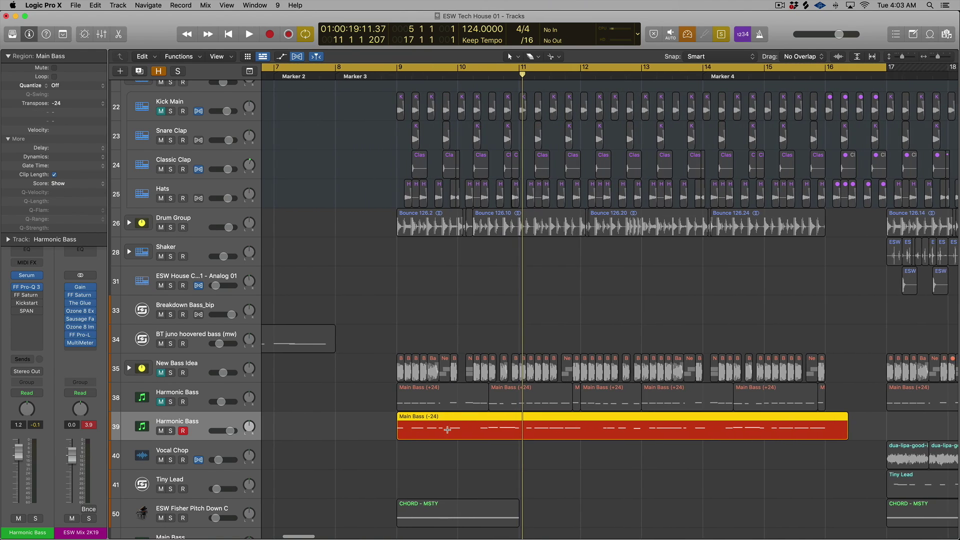
scroll(462, 429, left, 3)
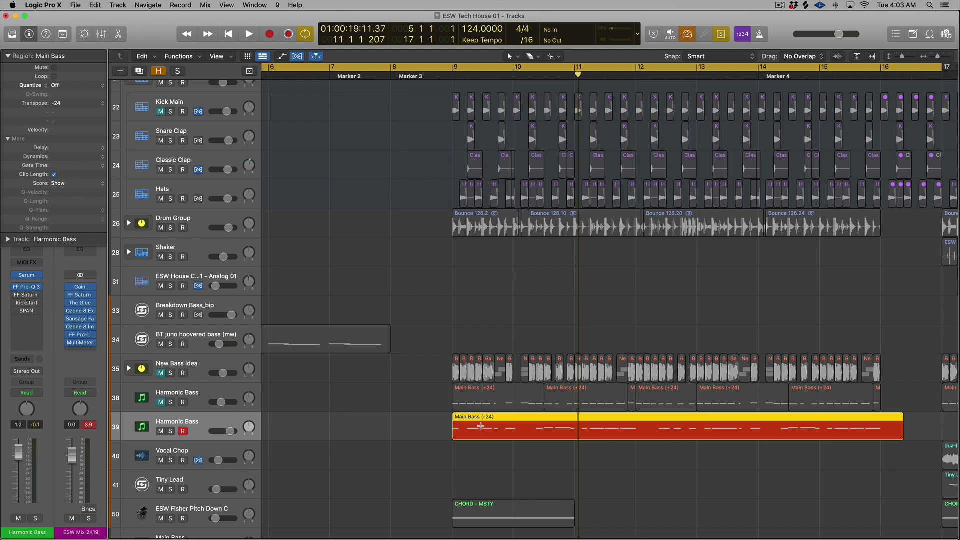
Select the Dua vocal regions on tracks 11 and 12 in bars 5 to 9, and solo track 11's regions in bars 1 to 4
scroll(484, 425, up, 10)
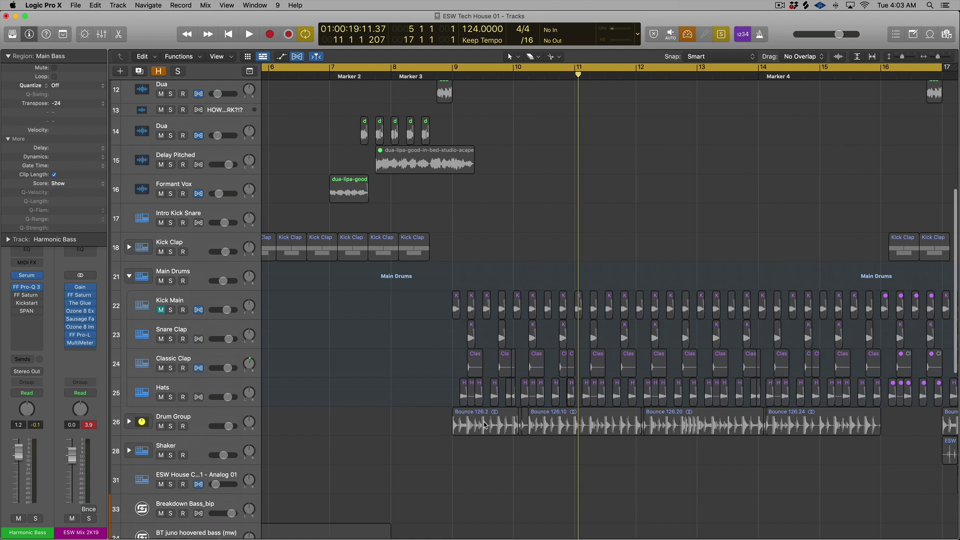
scroll(463, 378, left, 5)
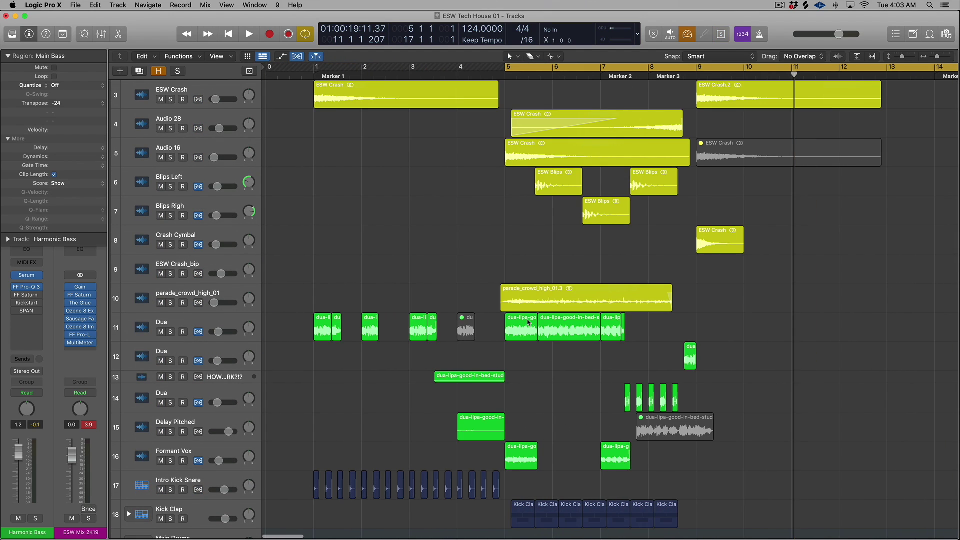
drag(488, 324, 770, 368)
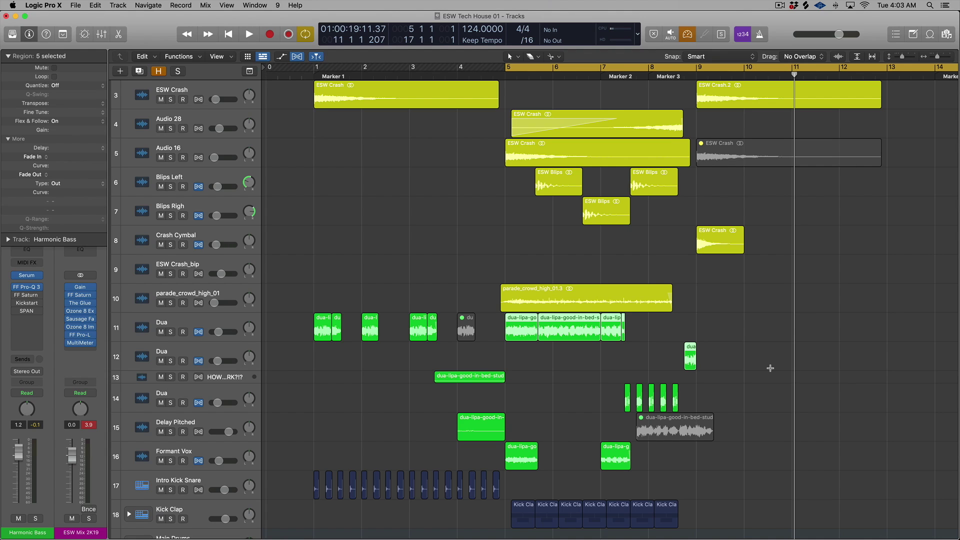
drag(289, 327, 496, 340)
key(ctrl+s)
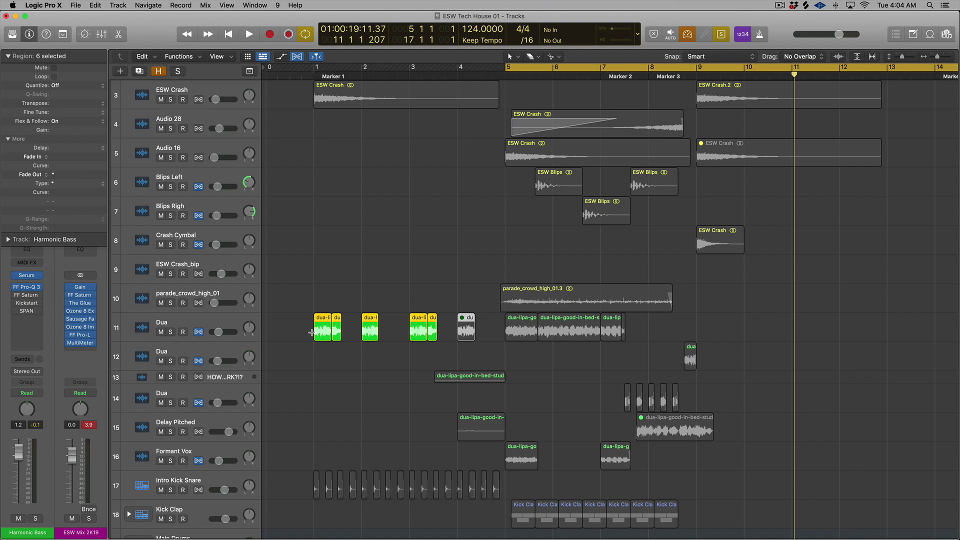
Play the soloed track 11 vocal regions from the start, and set the cycle to skip bars 5 to 9
key(Return)
key(space)
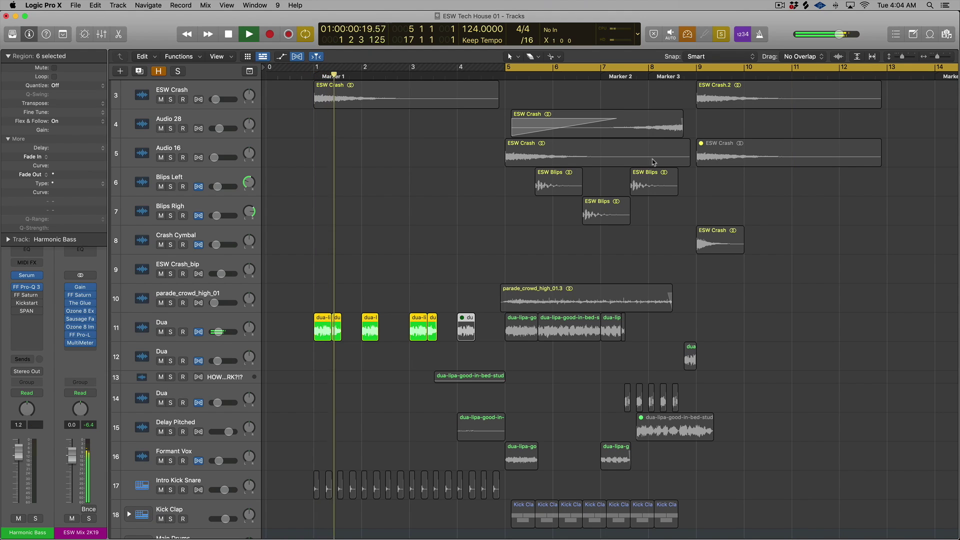
drag(524, 69, 647, 67)
Add the Snare Clap, Classic Clap, Hats, Drum Group and Main Bass (-24) regions to the soloed vocals, and play from the start
scroll(690, 289, down, 10)
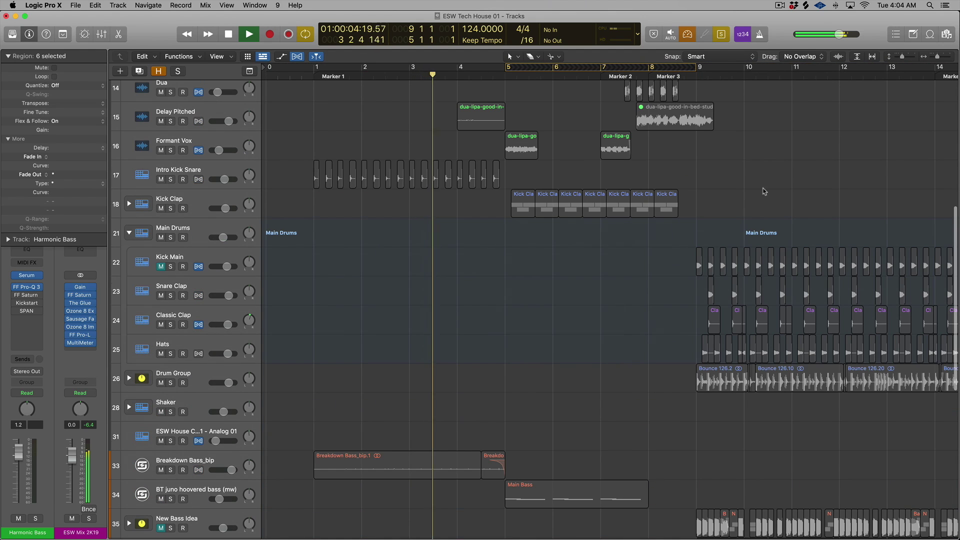
scroll(690, 290, down, 3)
scroll(690, 289, down, 2)
key(space)
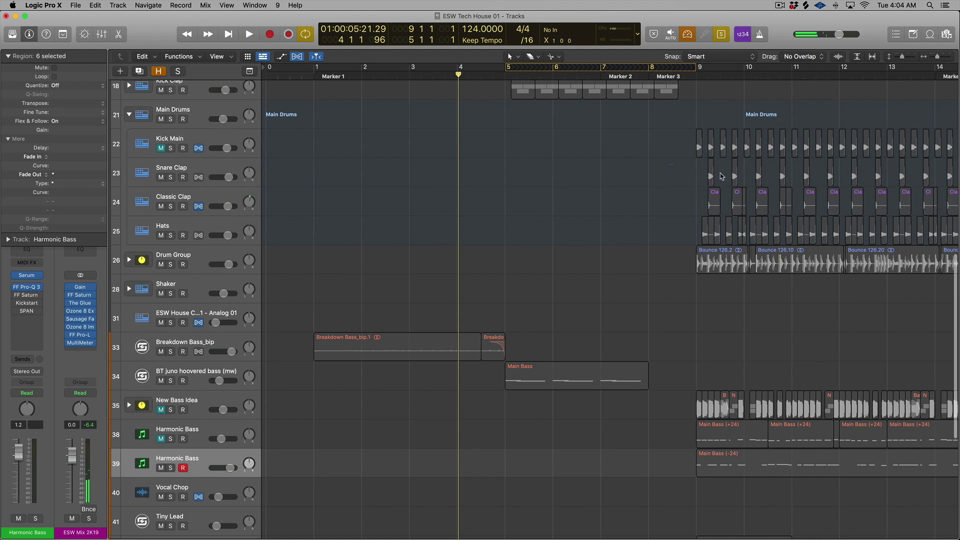
drag(700, 165, 958, 268)
shift+click(734, 461)
key(Return)
key(space)
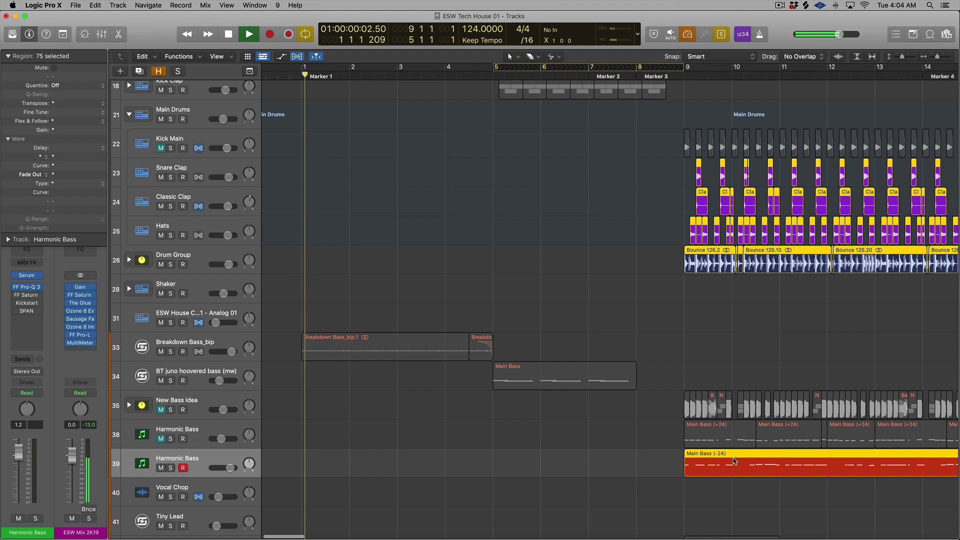
Add the Delay Pitched region in bar 4 to the soloed selection and audition the playback past bar 9
scroll(495, 115, up, 15)
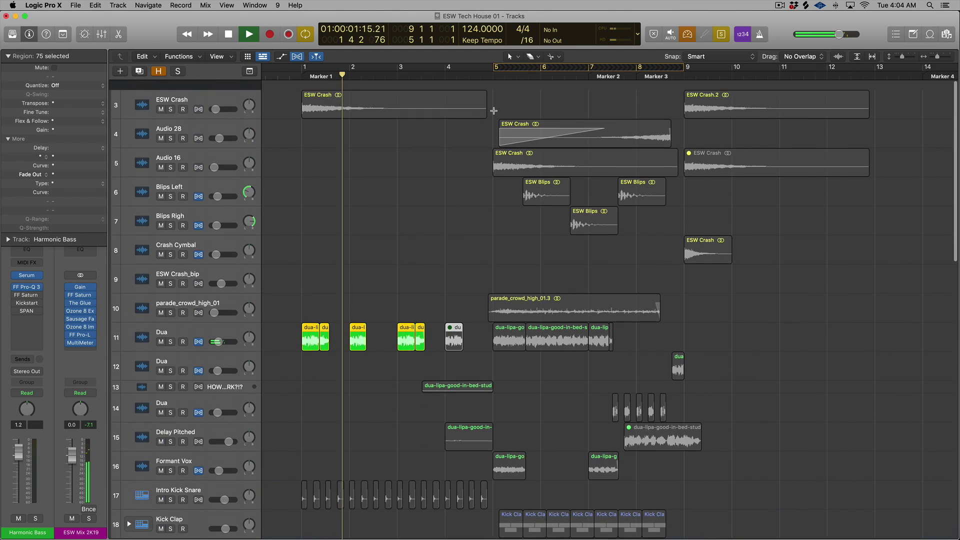
scroll(494, 110, down, 1)
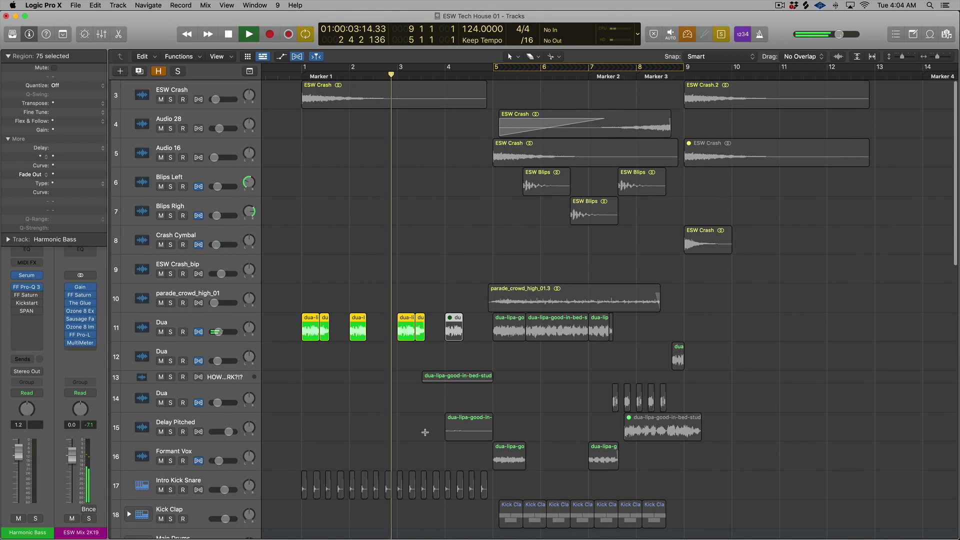
shift+click(468, 428)
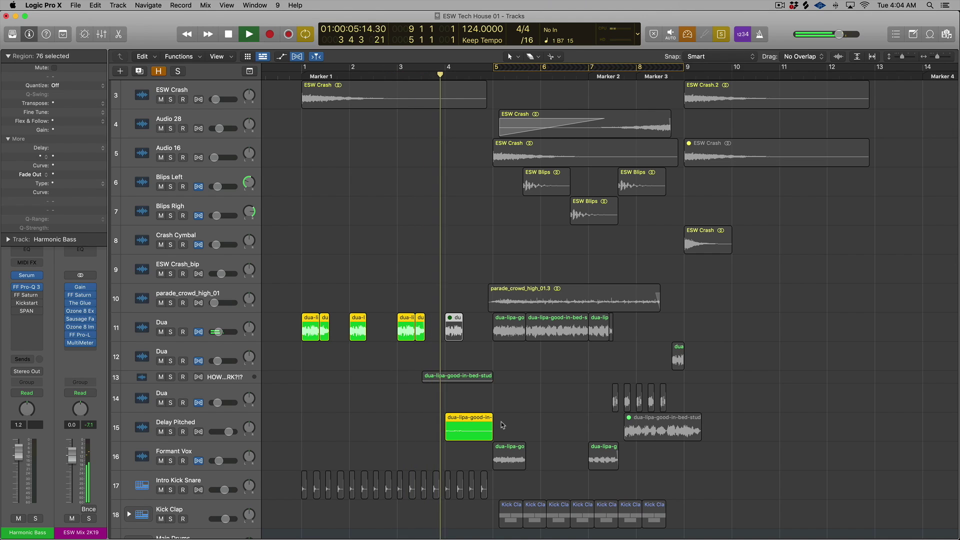
scroll(568, 450, down, 8)
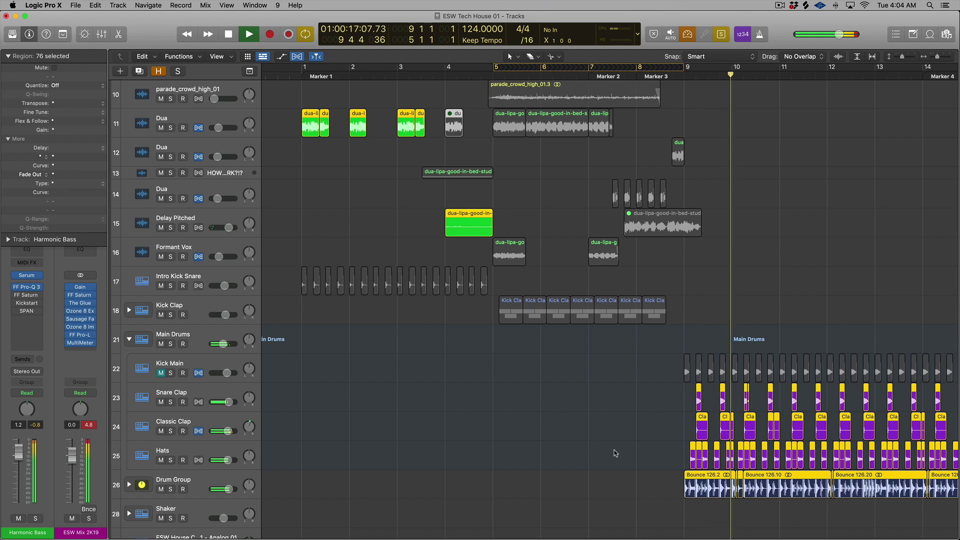
key(space)
Select the Dua regions on track 11 in bars 5 to 7, and switch off solo and cycle mode
scroll(615, 453, down, 5)
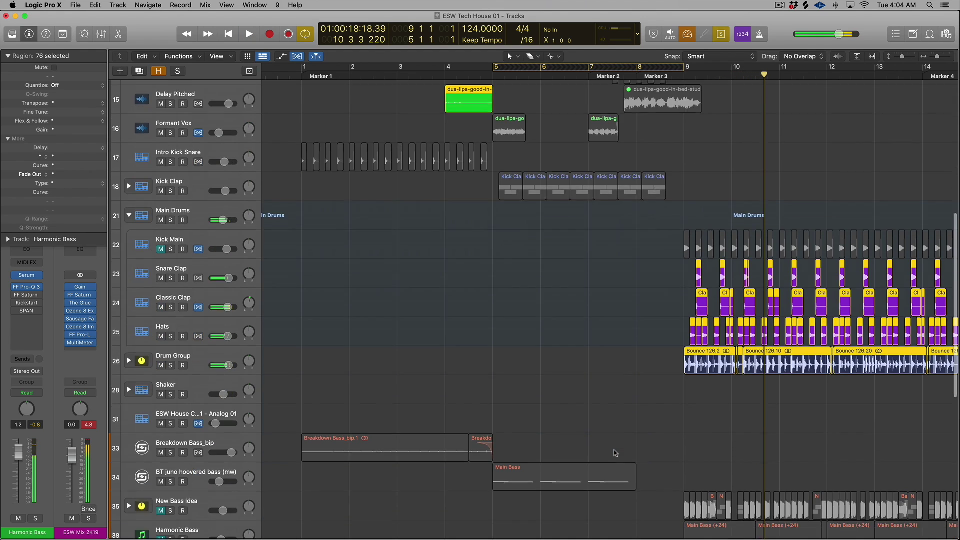
scroll(615, 453, down, 5)
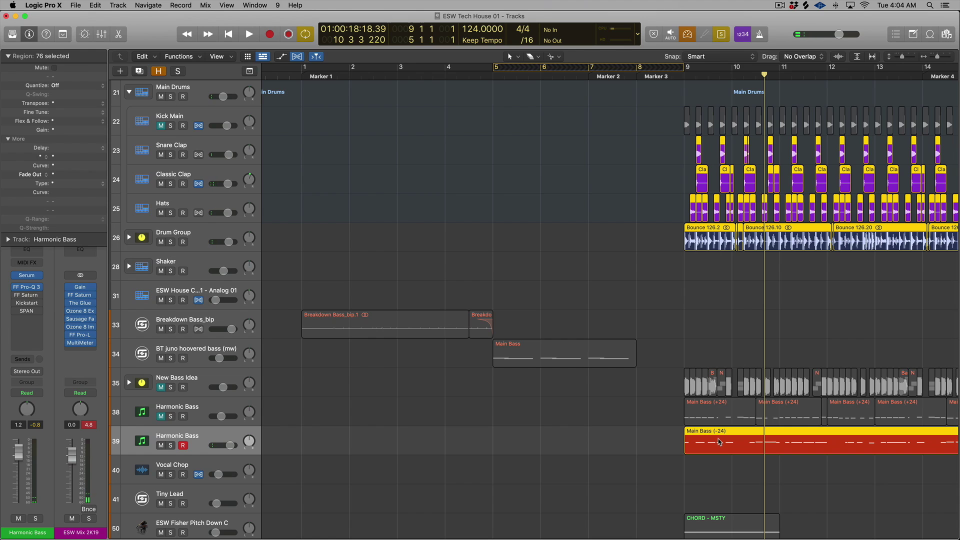
scroll(720, 442, up, 15)
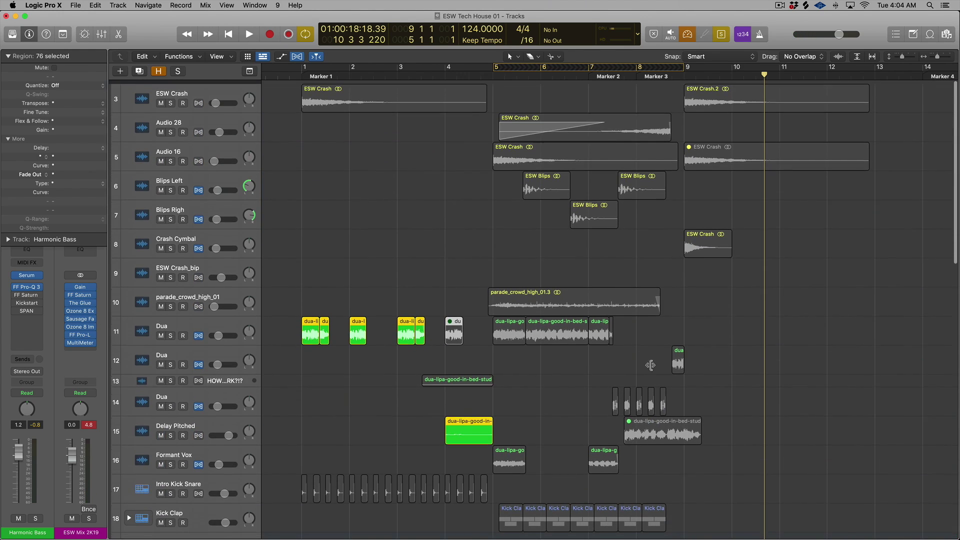
drag(641, 326, 500, 330)
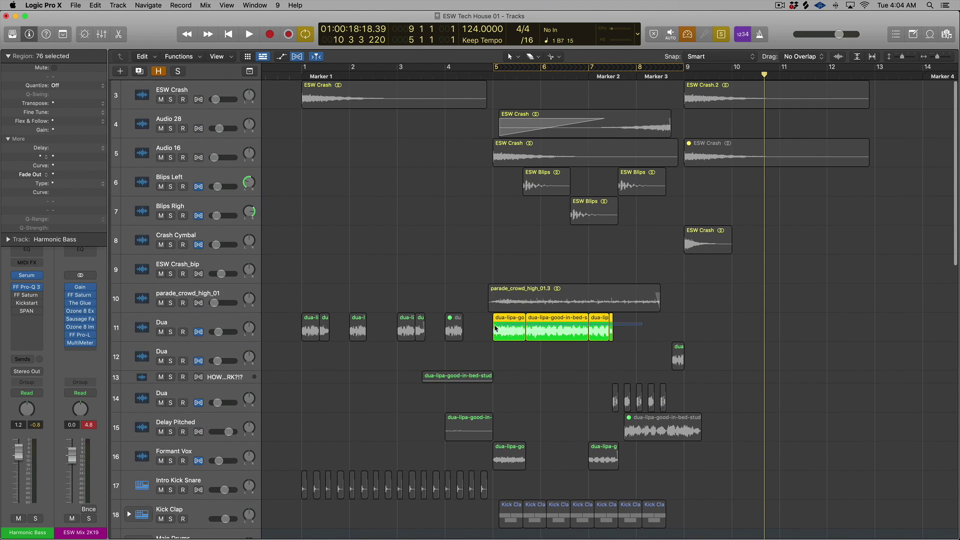
click(529, 71)
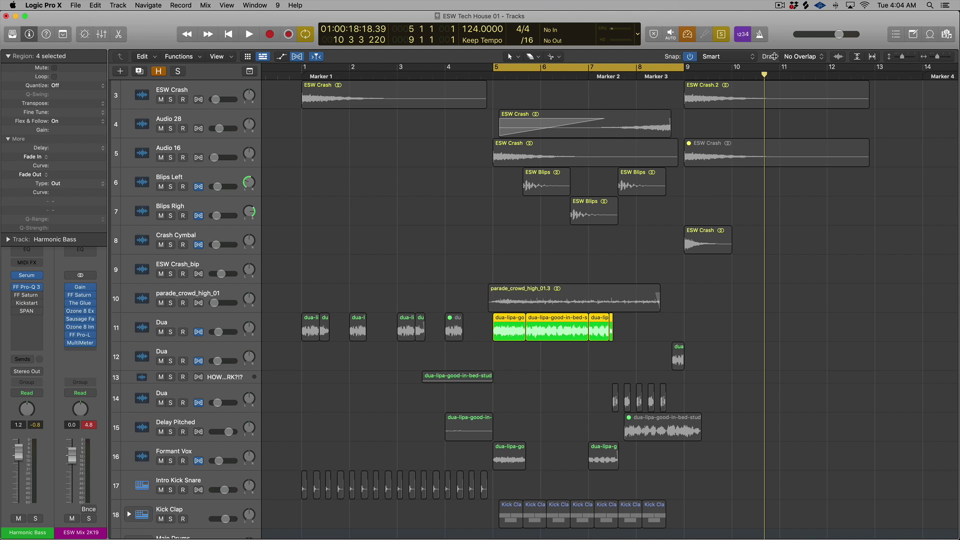
key(super+a)
click(645, 69)
Mute the Main Drums stack including its sub-tracks, and collapse the stack
scroll(750, 242, down, 15)
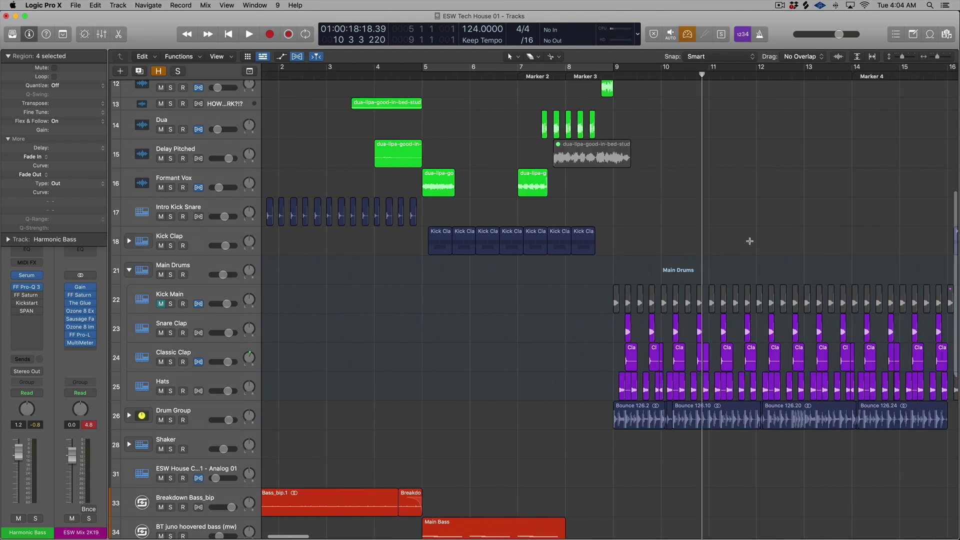
scroll(727, 262, right, 5)
scroll(721, 266, up, 5)
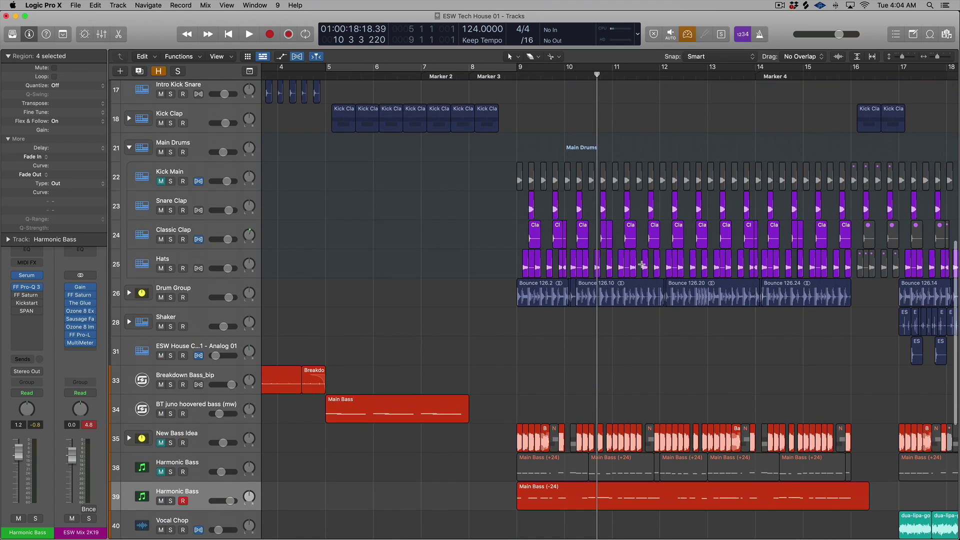
click(161, 152)
drag(162, 211, 161, 269)
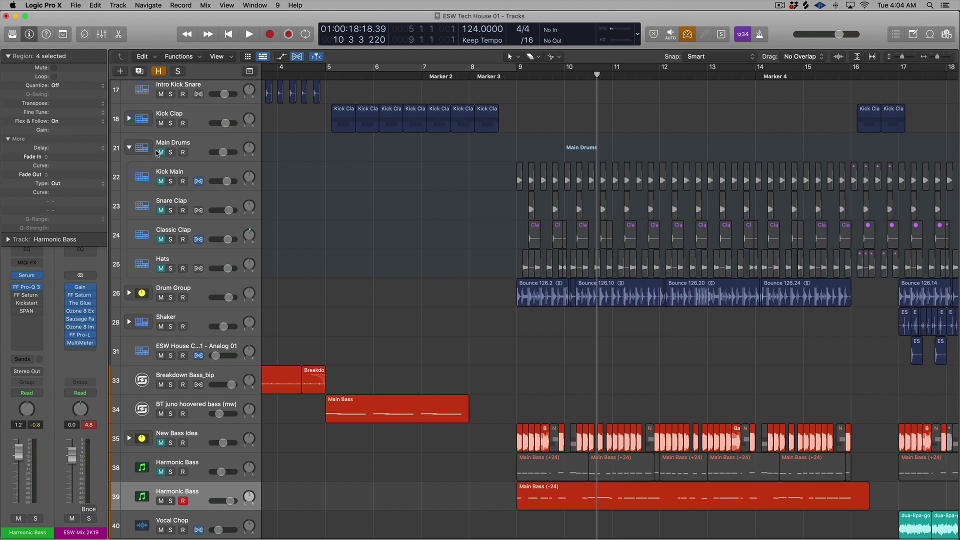
click(129, 149)
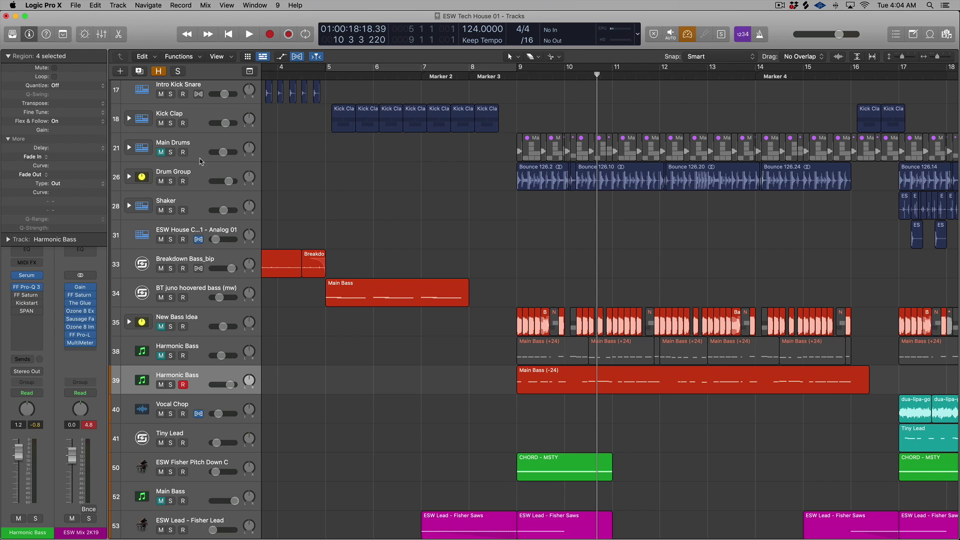
Solo the Drum Group regions from bar 9 to bar 16, and play them with the cycle range set to those bars
click(195, 176)
scroll(495, 188, right, 2)
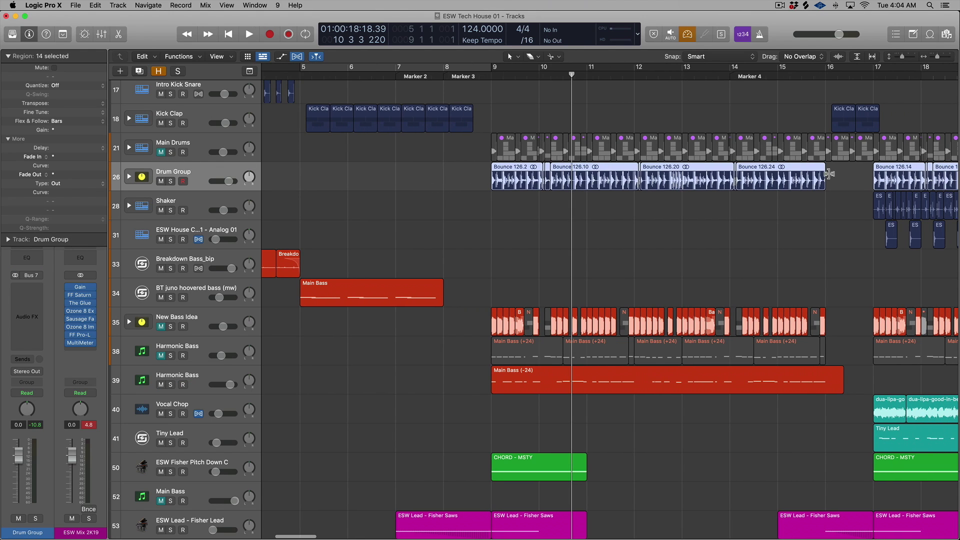
drag(830, 175, 508, 168)
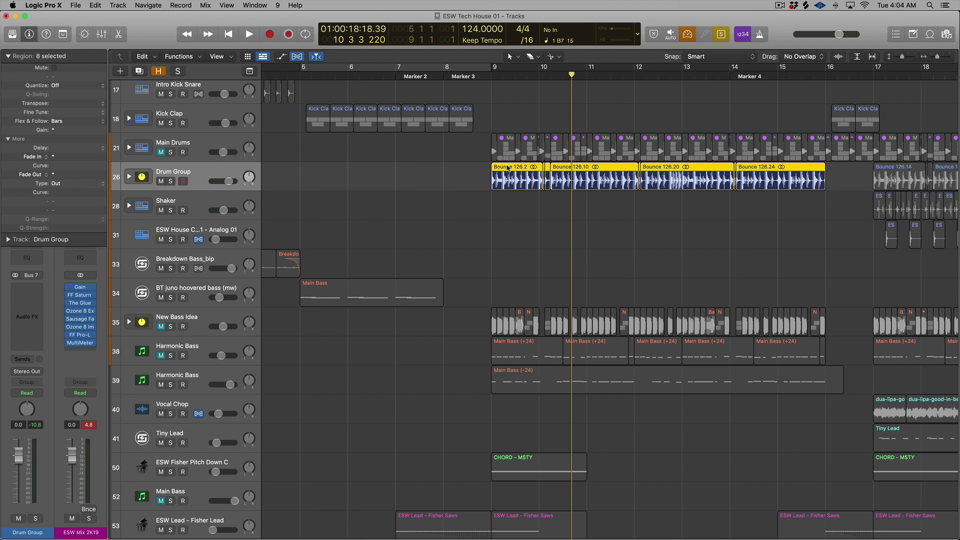
drag(495, 69, 816, 88)
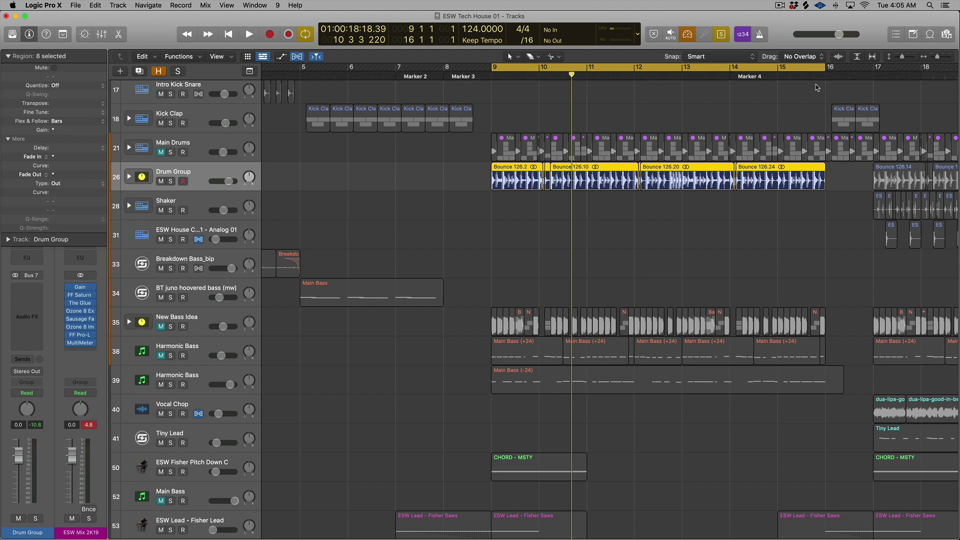
key(super+Down)
key(space)
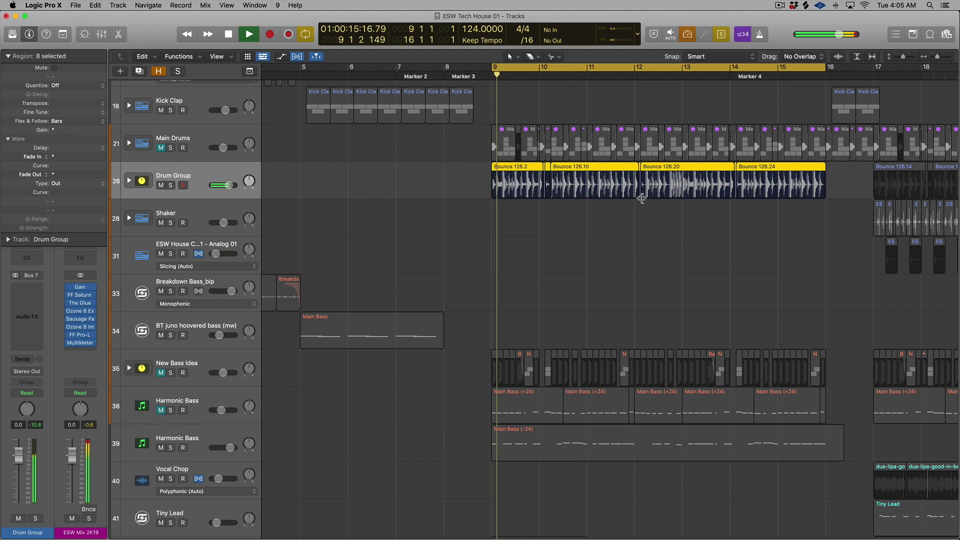
Turn off Low Latency Mode, and stop the drum playback with the regions deselected and solo switched off
click(687, 35)
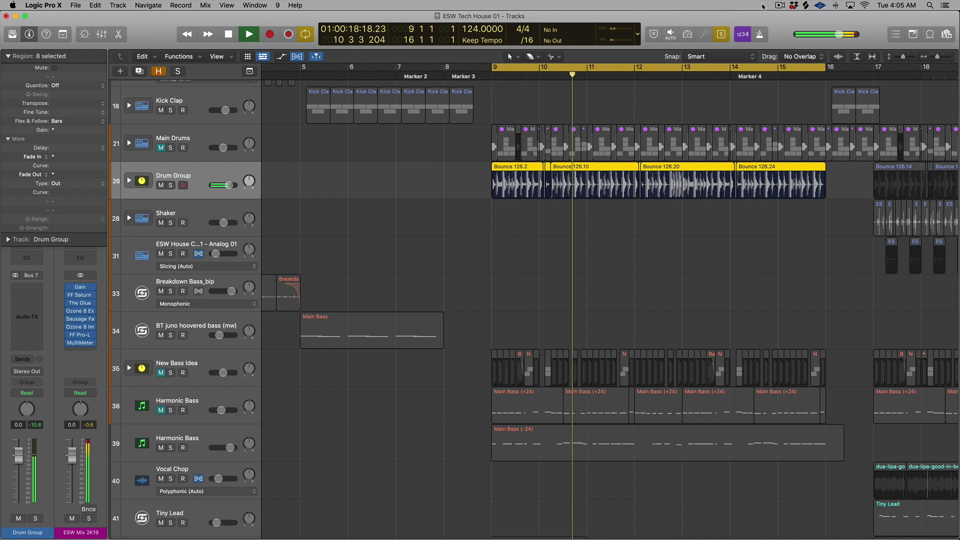
click(780, 5)
click(726, 84)
key(space)
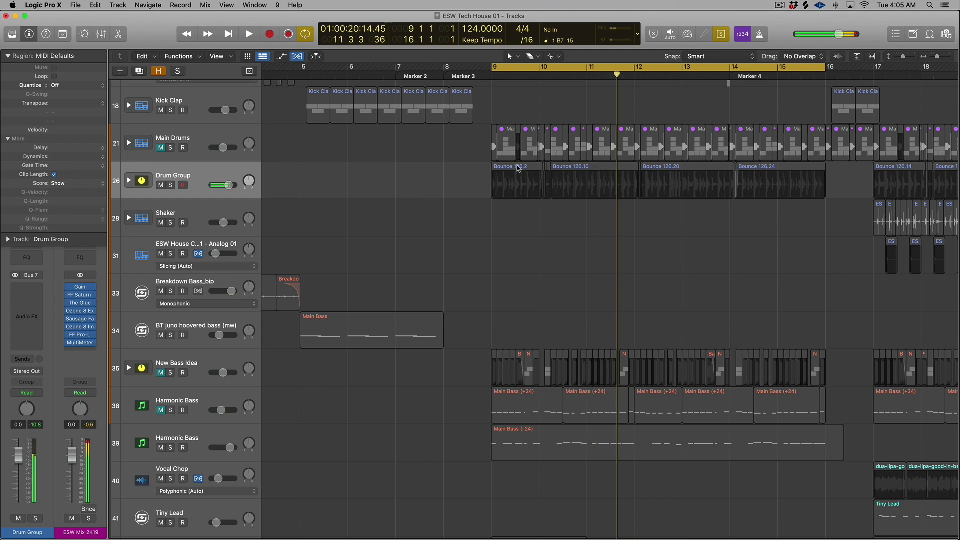
click(489, 170)
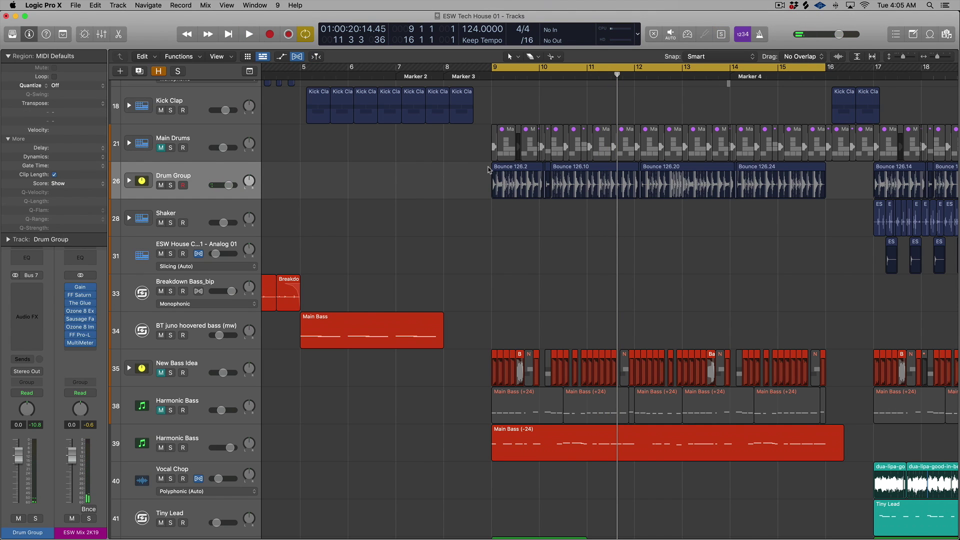
Solo the Main Bass (-24) region on Harmonic Bass track 39 and briefly play it
scroll(489, 170, down, 5)
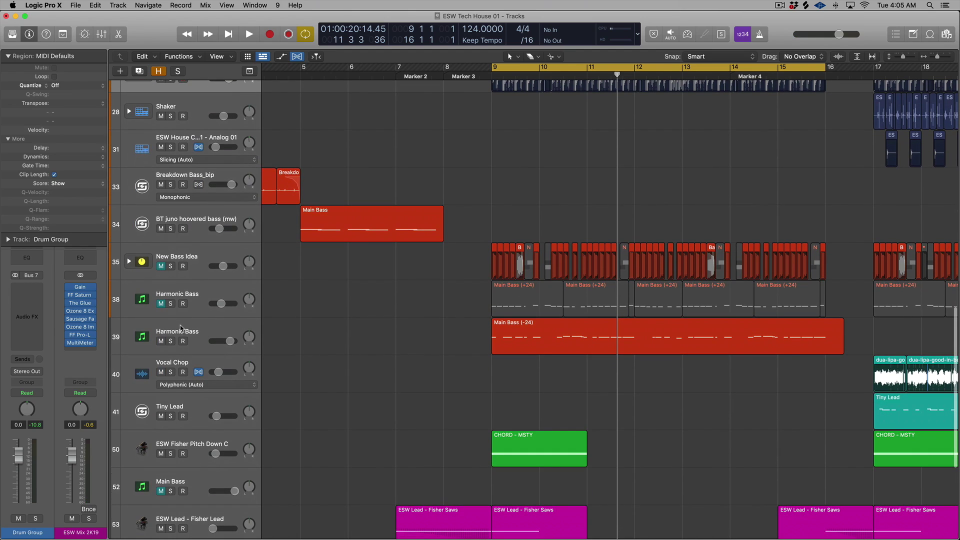
click(183, 329)
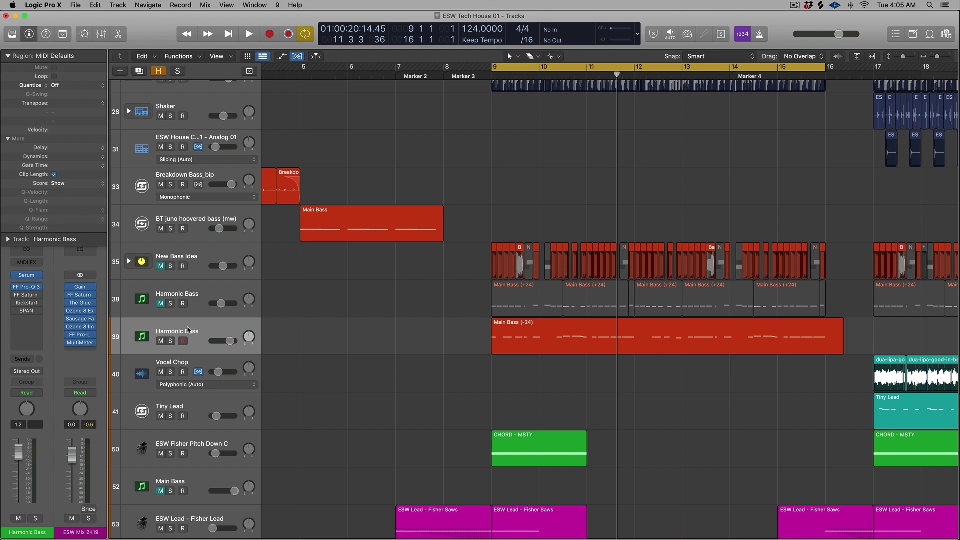
key(ctrl+s)
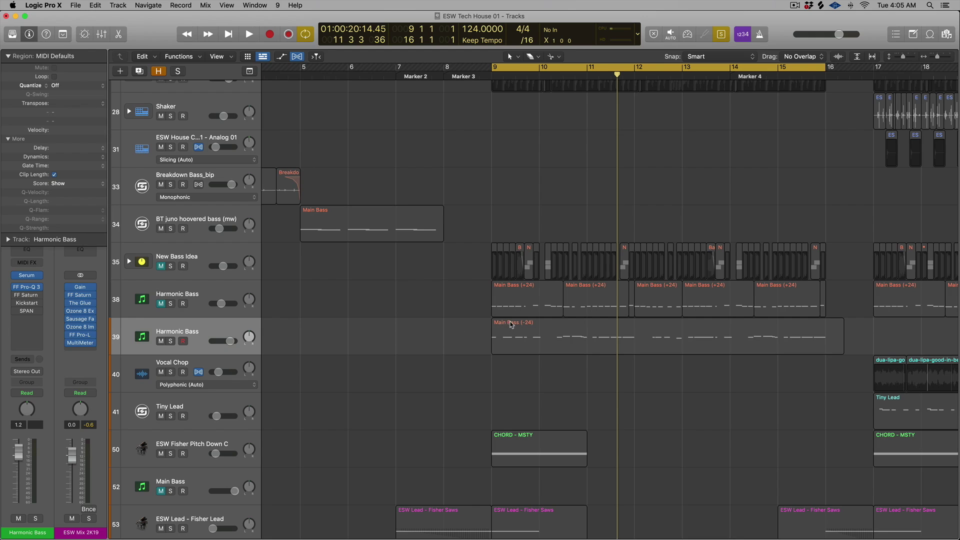
click(511, 325)
key(space)
key(space)
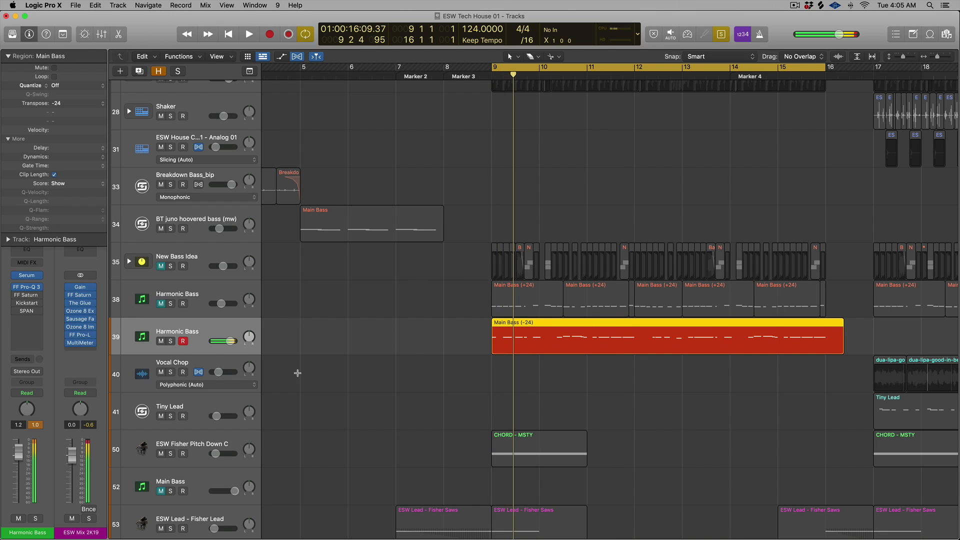
Mute Harmonic Bass track 39, and play the unmuted New Bass Idea regions in bars 9 to 16 in solo
click(161, 341)
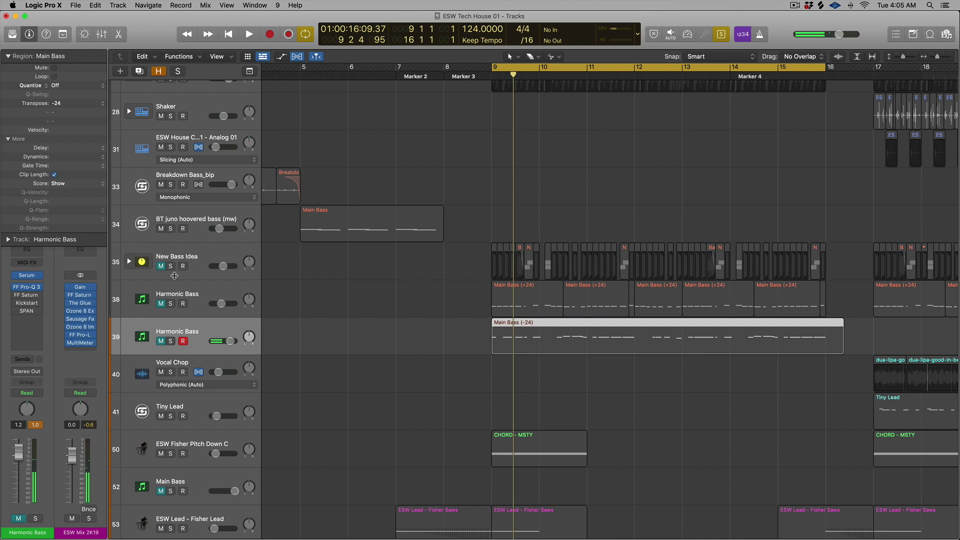
click(167, 256)
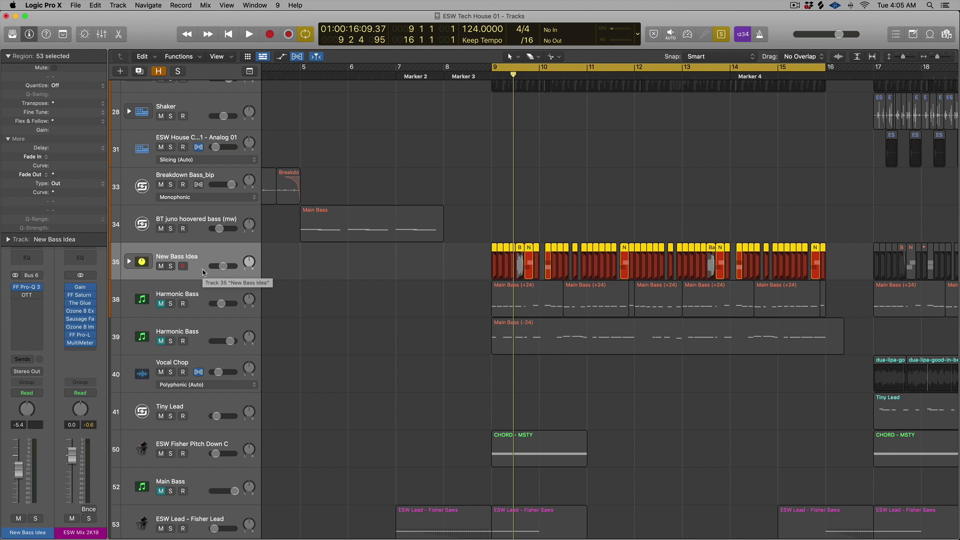
key(space)
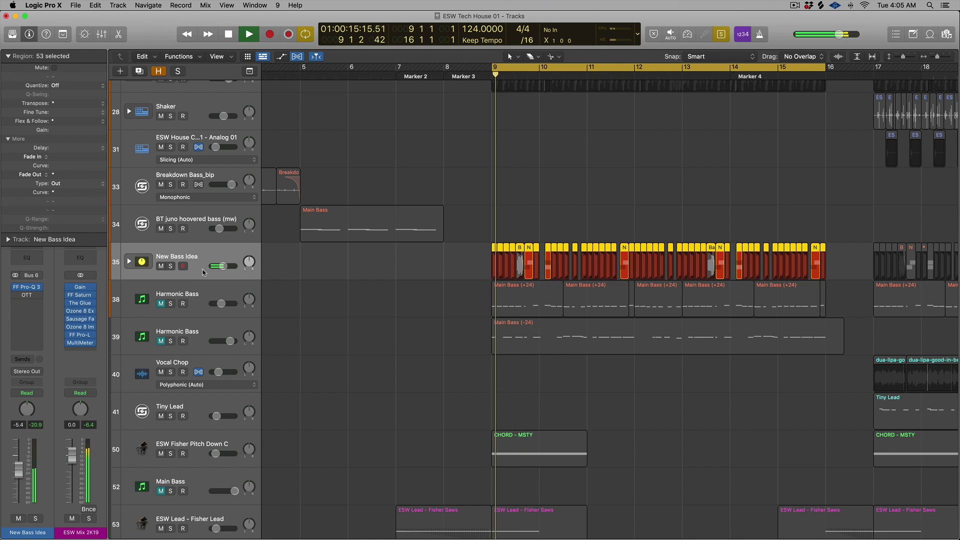
scroll(230, 270, right, 2)
scroll(230, 270, down, 1)
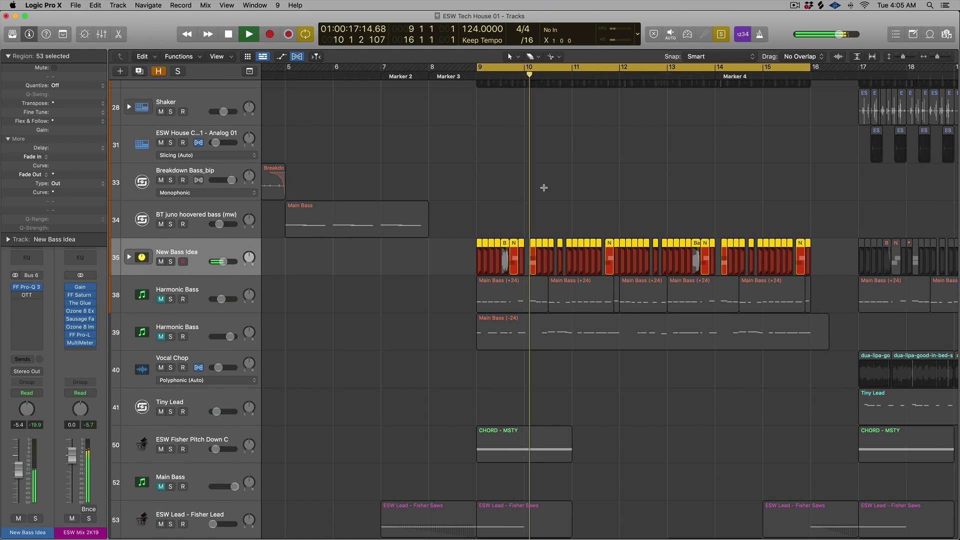
Play the Main Bass (+24) regions on unmuted track 38 in solo, both alone and together with the New Bass Idea regions
click(447, 286)
key(space)
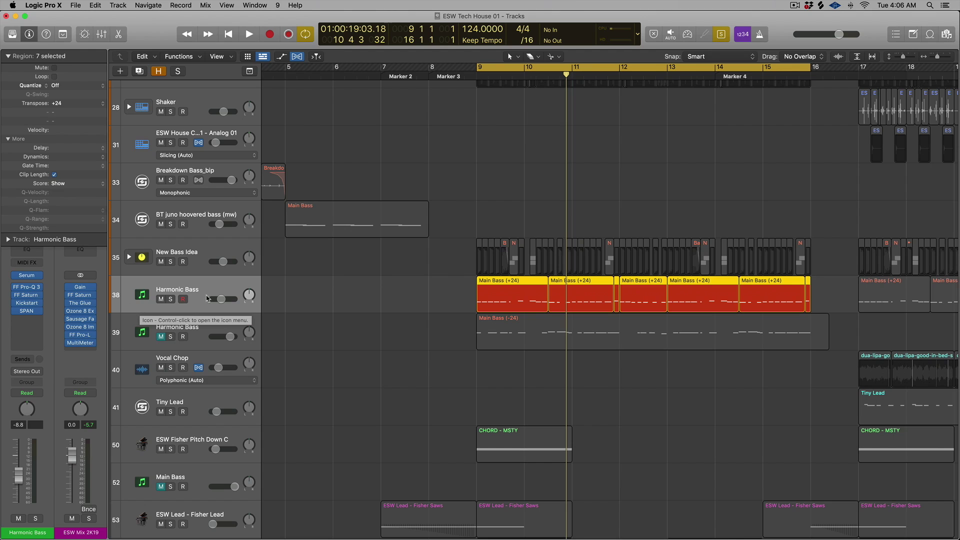
key(shift+space)
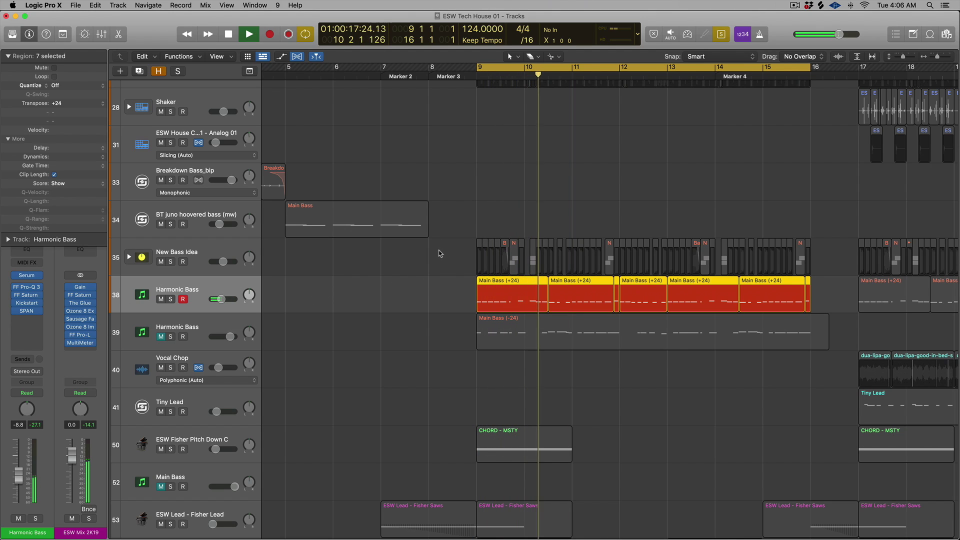
drag(439, 254, 823, 294)
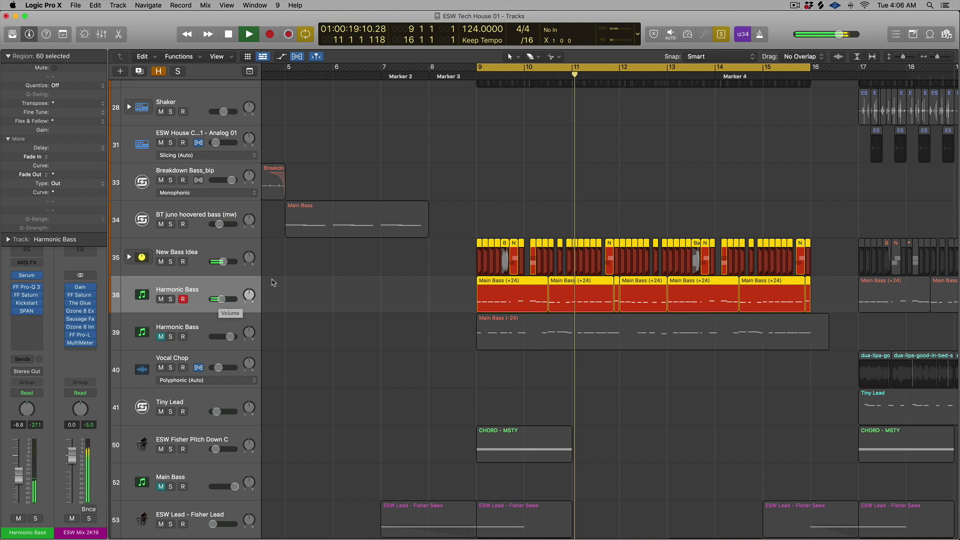
Play the Drum Group, New Bass Idea and Main Bass (+24) regions in bars 9 to 16 together in solo, and stop with solo off
key(space)
key(ctrl+s)
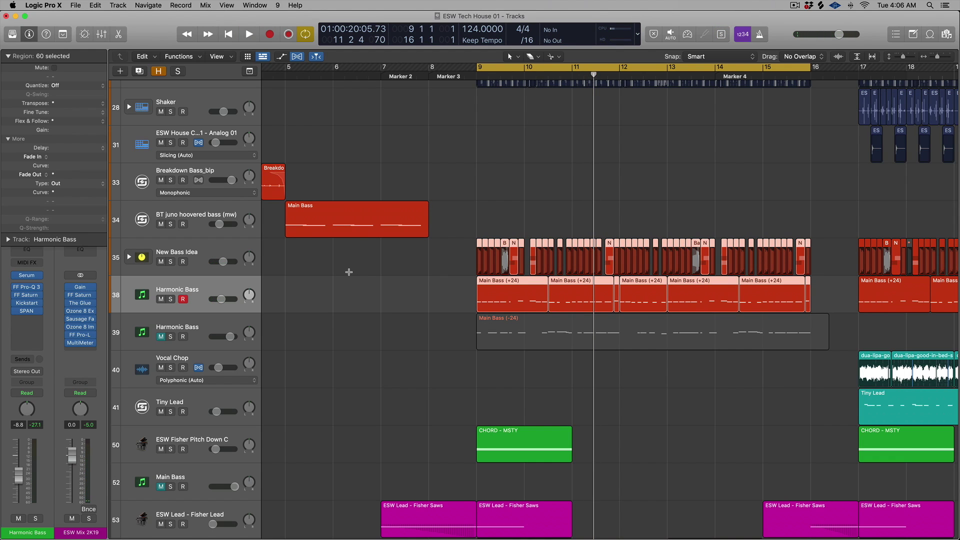
scroll(349, 272, up, 5)
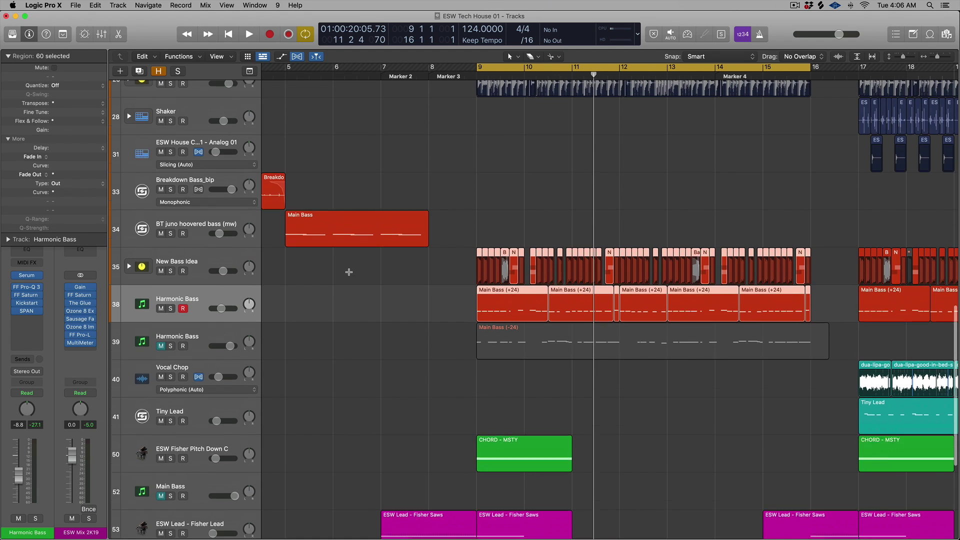
drag(447, 247, 811, 469)
key(space)
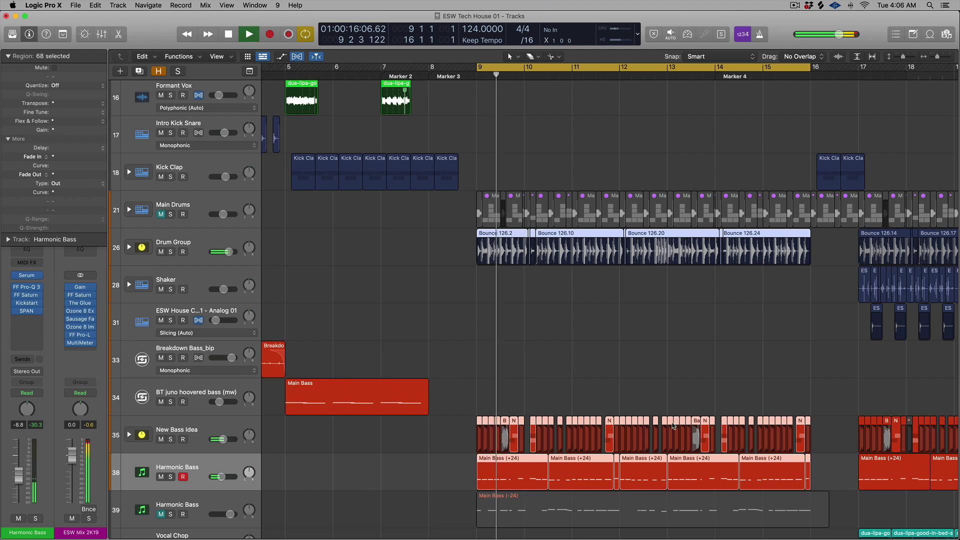
scroll(618, 360, down, 4)
key(ctrl+s)
key(space)
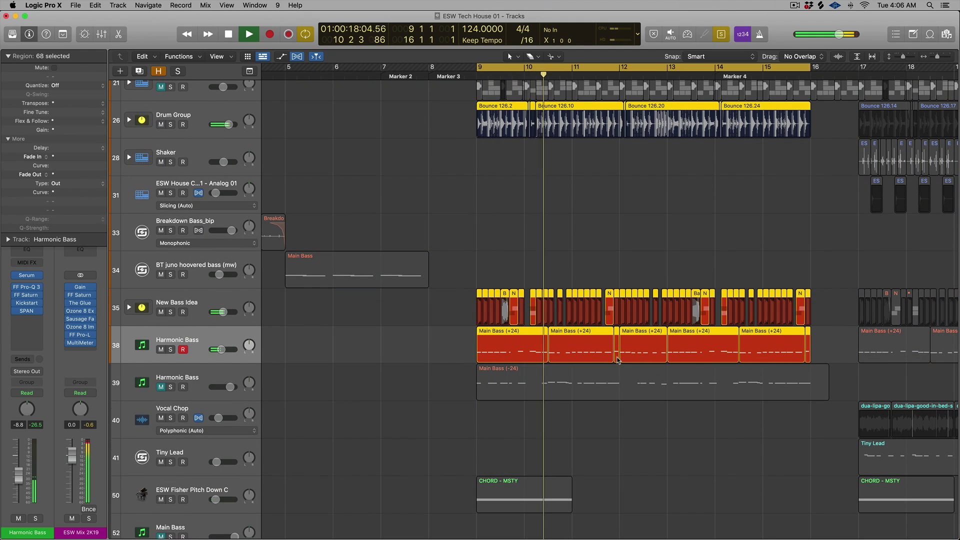
key(space)
key(ctrl+s)
Set the cycle range from bar 5 to bar 16, and select the Dua vocal regions from bar 5 on track 11
scroll(618, 360, up, 5)
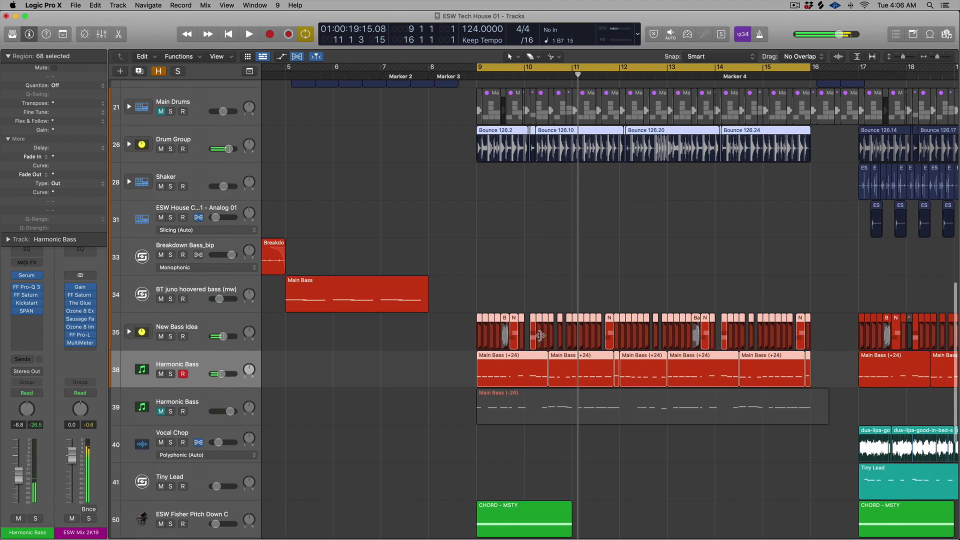
key(super+Left)
scroll(482, 194, up, 10)
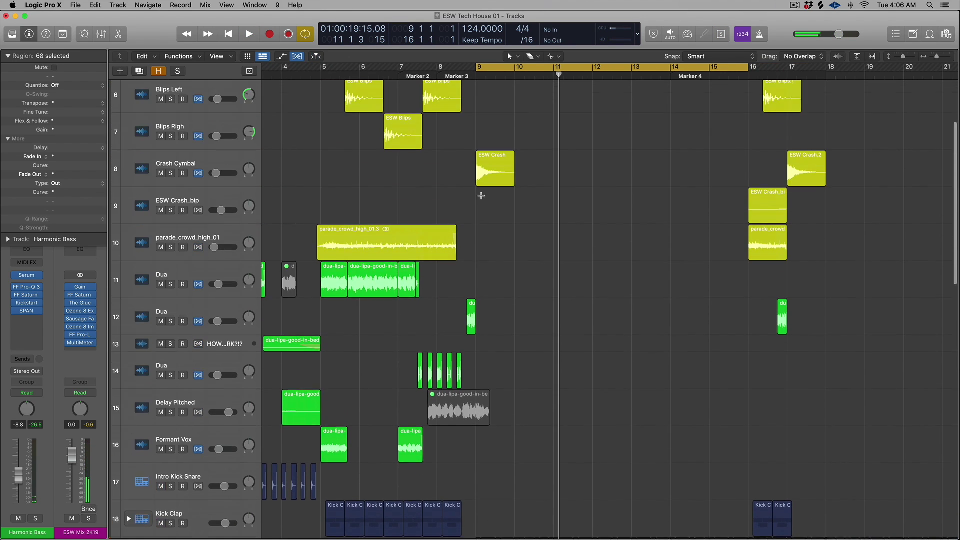
drag(328, 70, 749, 70)
scroll(507, 317, down, 4)
scroll(507, 317, down, 1)
drag(308, 170, 428, 197)
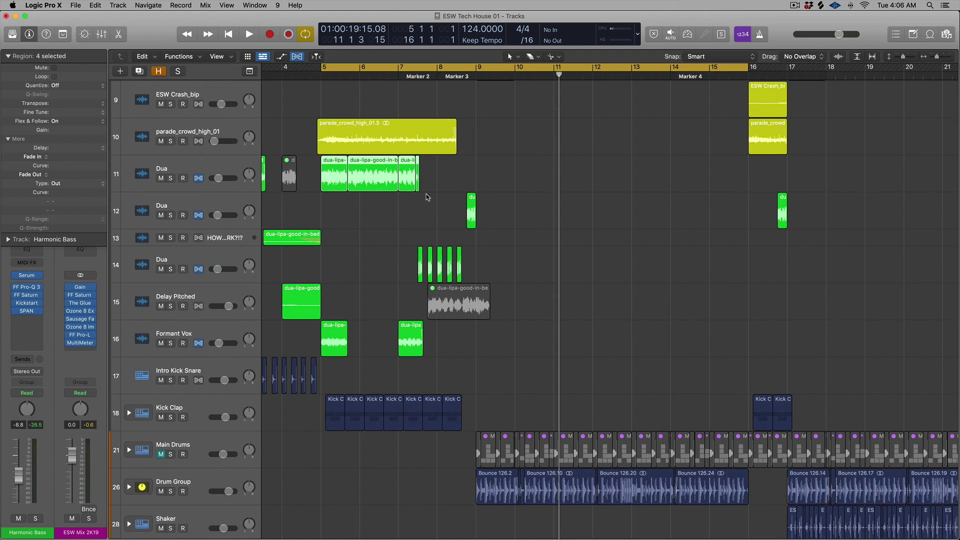
Unmute Harmonic Bass track 39 and solo its Main Bass (-24) region, and mute the track again with solo off
scroll(448, 250, down, 3)
scroll(448, 250, up, 4)
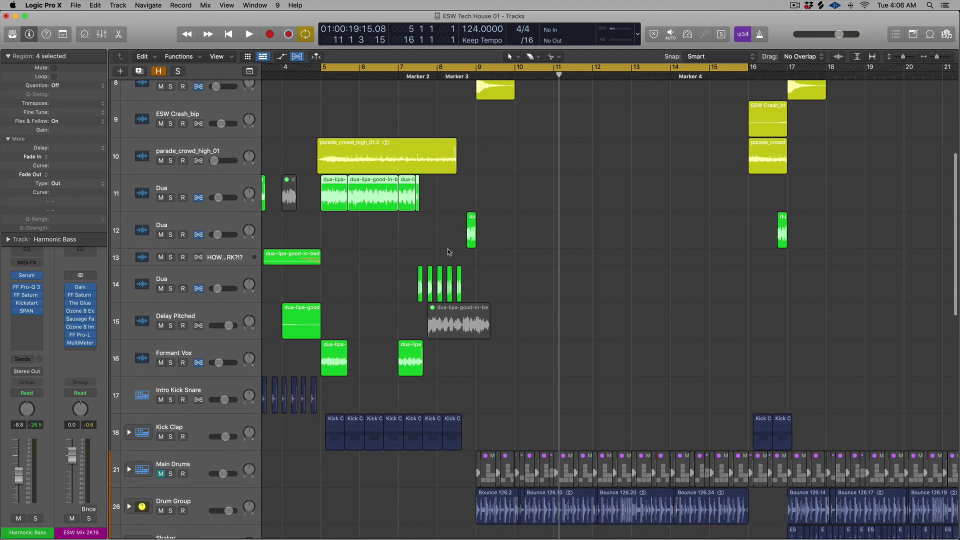
scroll(448, 248, down, 10)
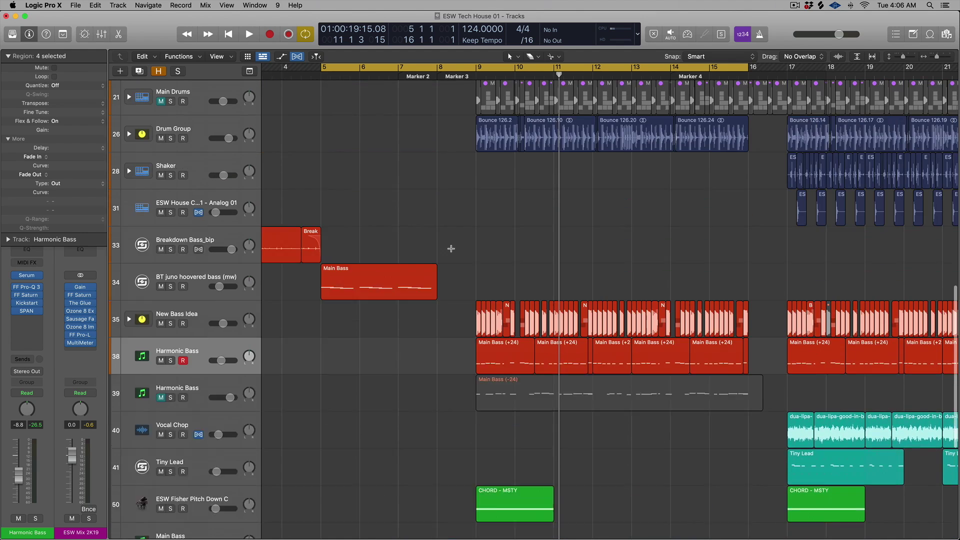
scroll(450, 248, up, 1)
scroll(477, 268, up, 5)
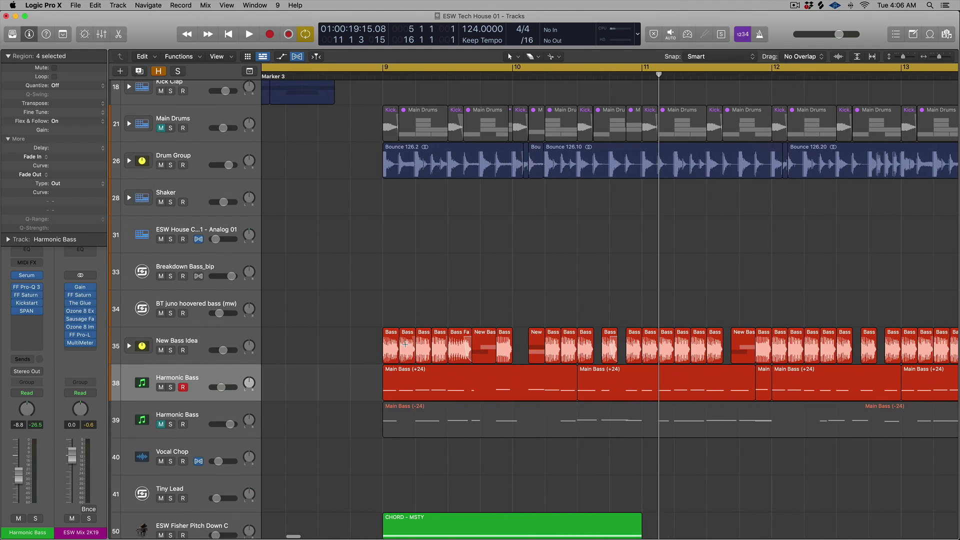
mouse_move(360, 346)
mouse_down()
mouse_move(620, 372)
mouse_move(307, 372)
mouse_move(355, 350)
mouse_up()
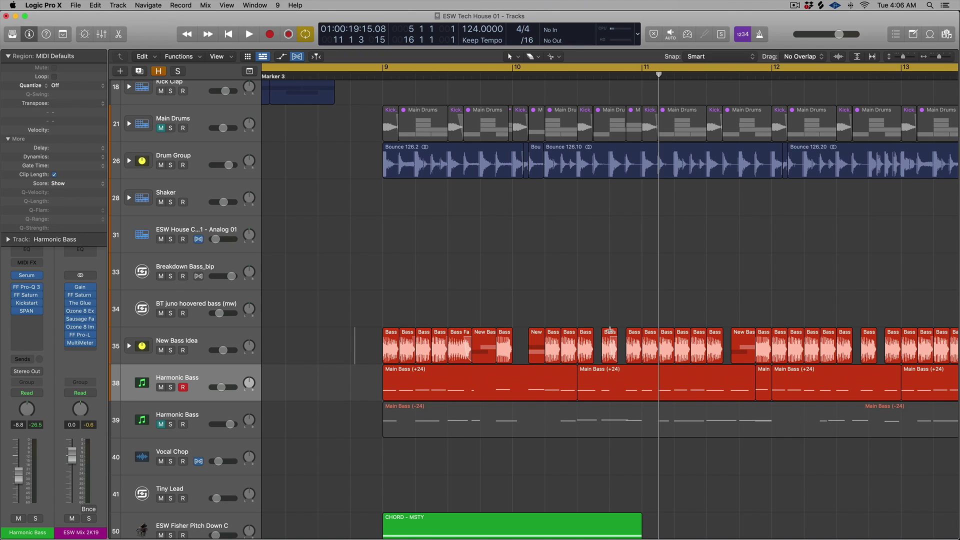
click(160, 424)
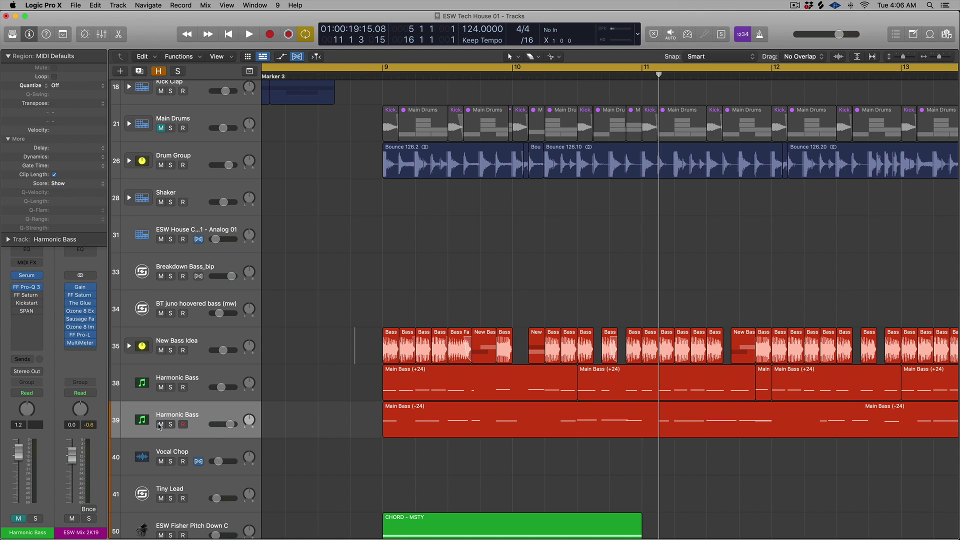
click(403, 419)
key(ctrl+s)
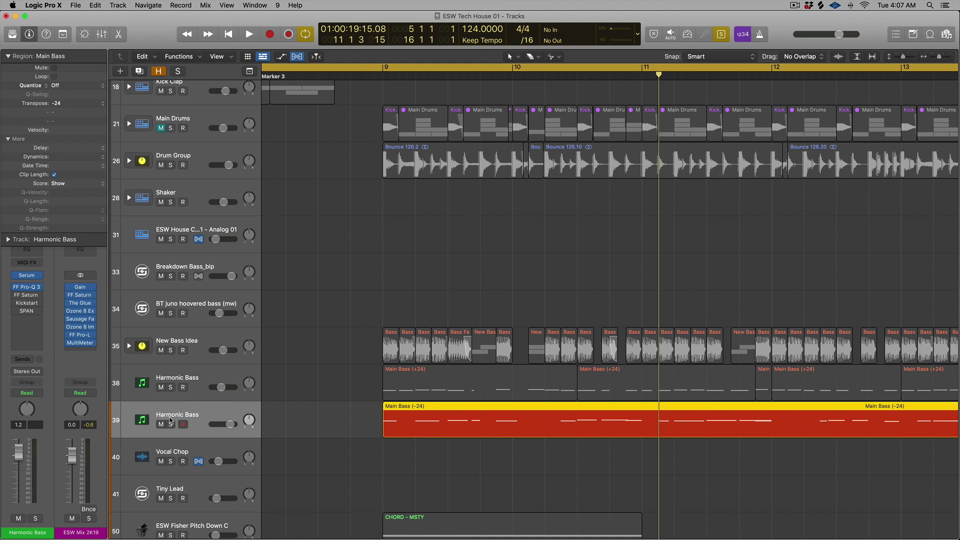
click(160, 424)
Play the arrangement from bar 5 into bar 11 without solo, and stop playback
scroll(407, 348, down, 6)
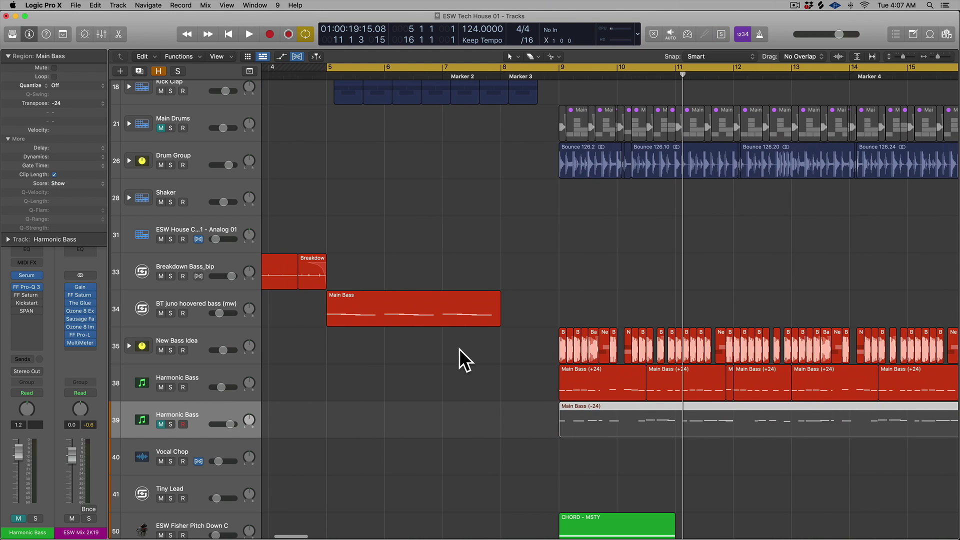
scroll(446, 289, down, 2)
scroll(495, 328, up, 10)
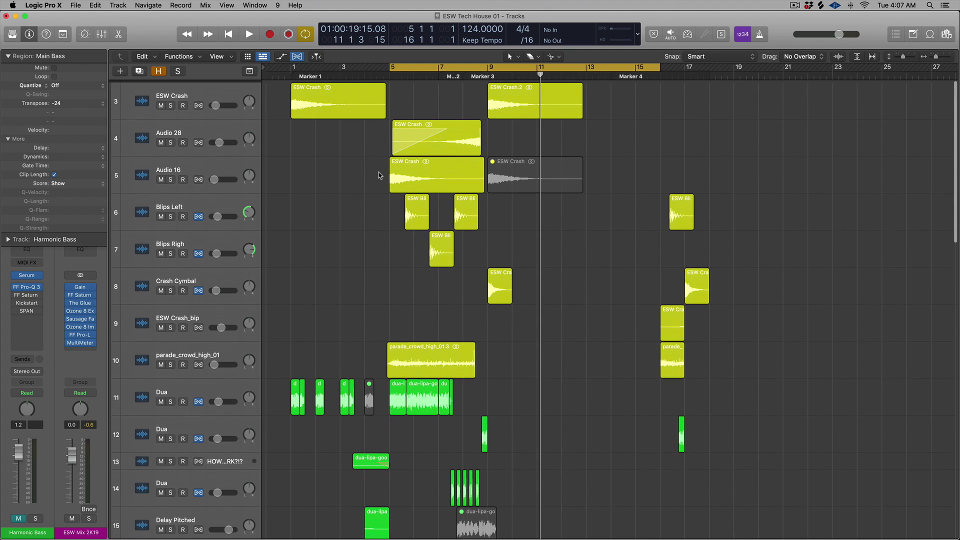
scroll(528, 267, down, 5)
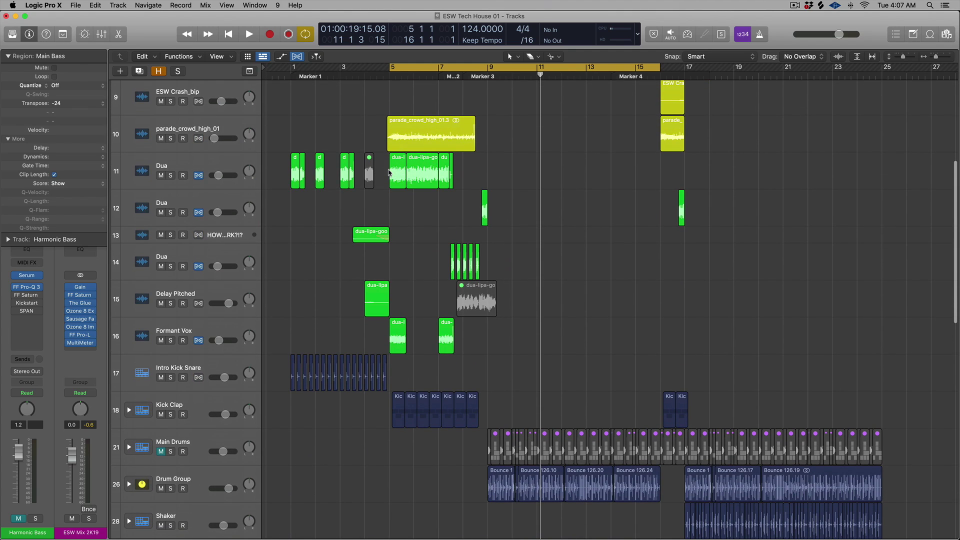
key(space)
scroll(547, 269, down, 2)
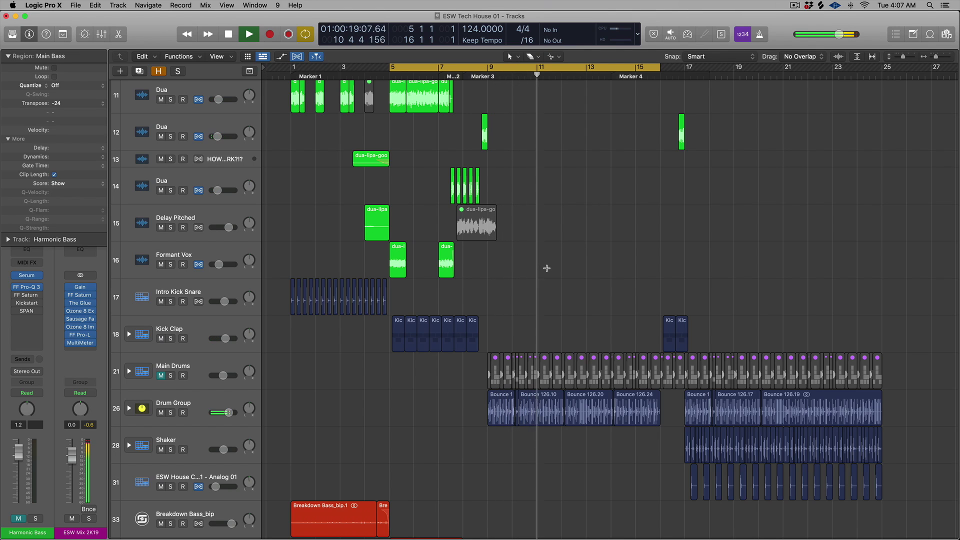
key(space)
scroll(614, 289, down, 6)
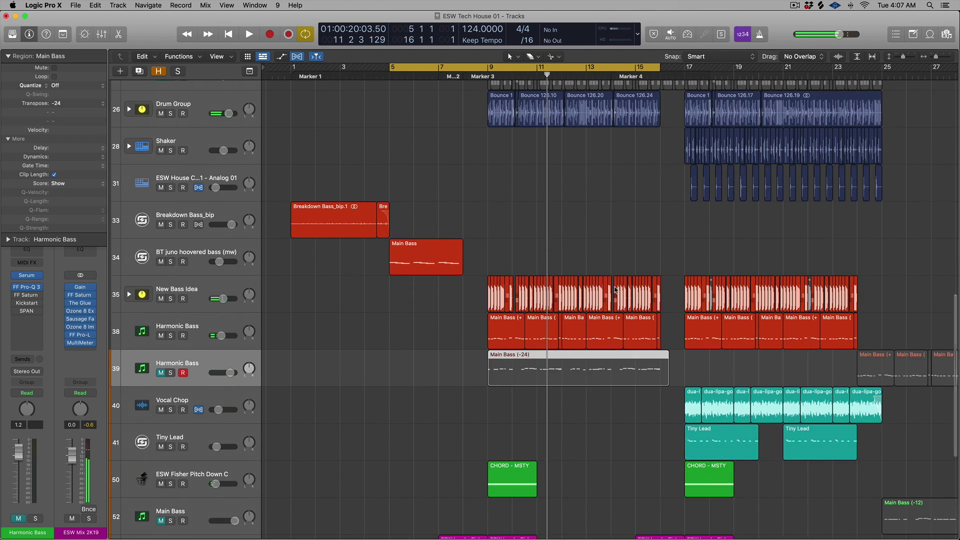
Mute the ESW Fisher Pitch Down C, ESW Lead - Fisher Lead and Lazer Saw 01 tracks
scroll(615, 290, down, 8)
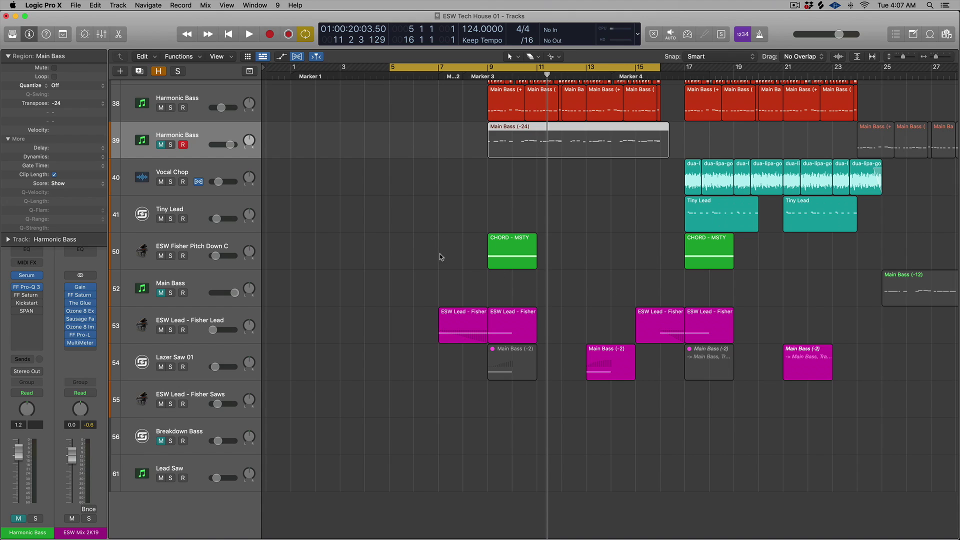
click(160, 256)
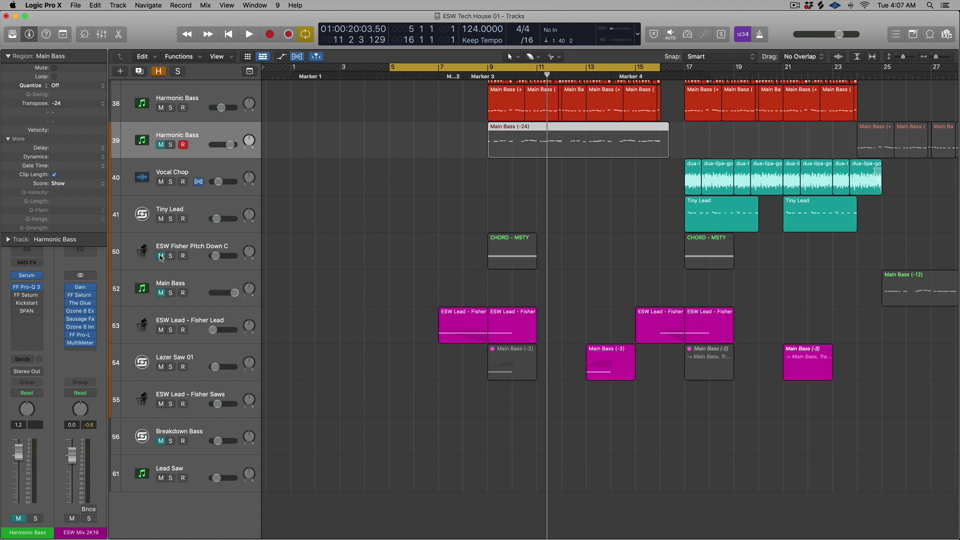
click(161, 330)
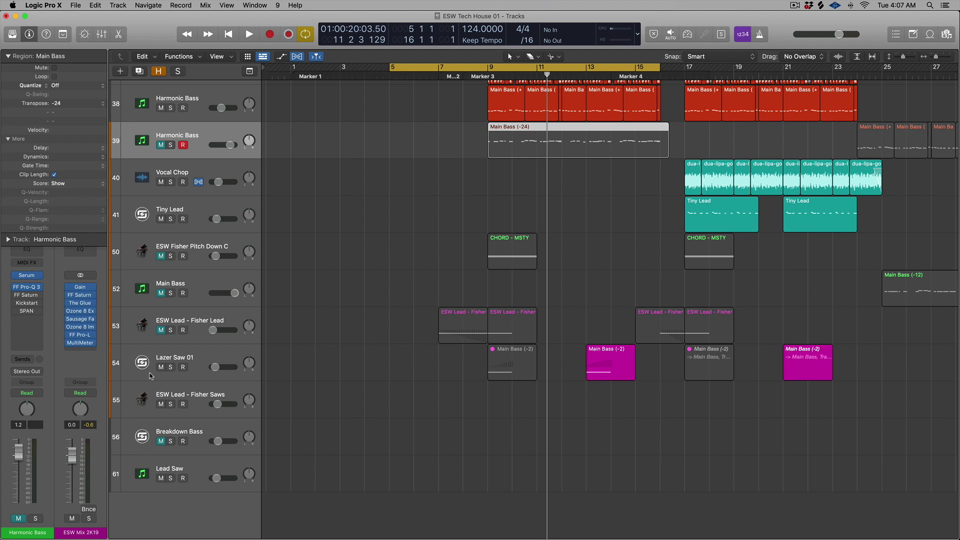
Play the arrangement from bar 5 with the lead tracks muted, and stop in bar 16 with the cycle range off
scroll(346, 123, up, 15)
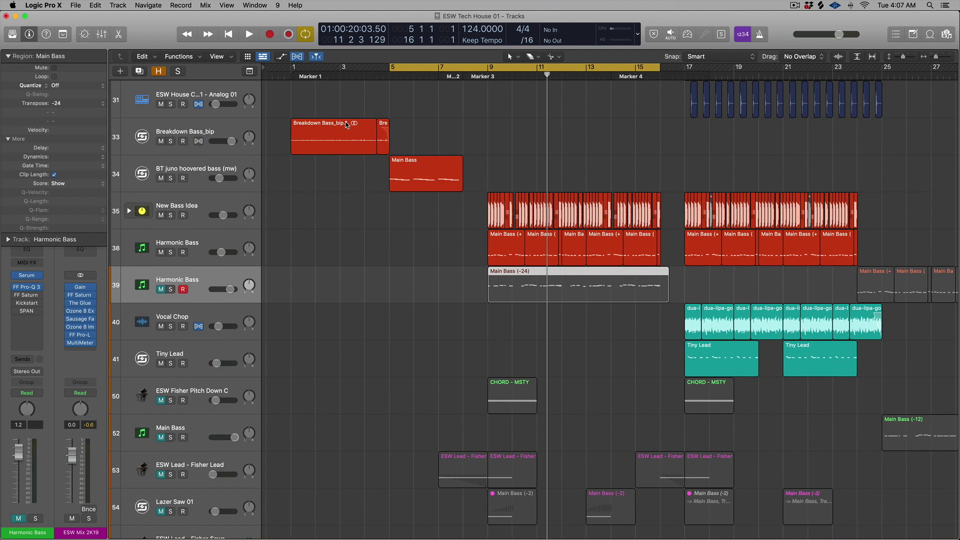
scroll(347, 123, up, 5)
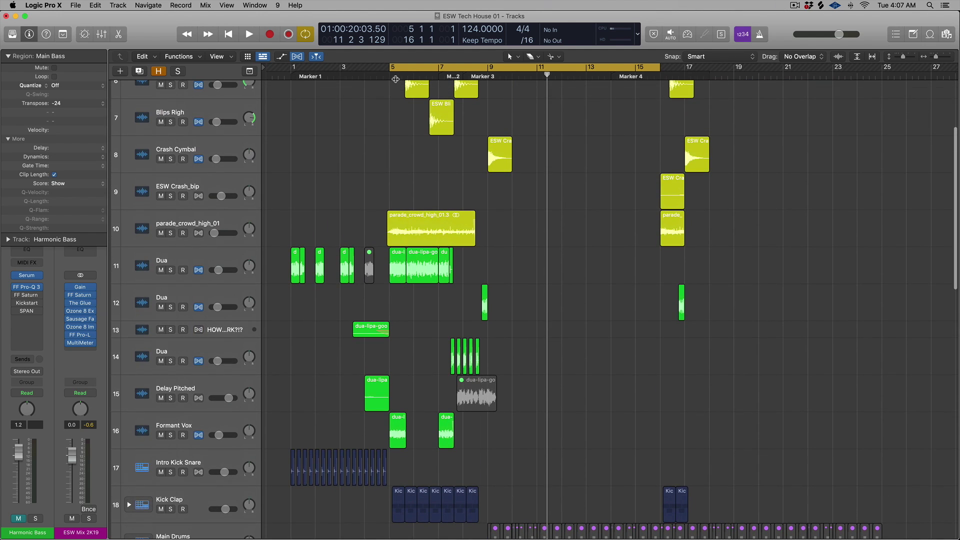
key(space)
scroll(457, 200, down, 15)
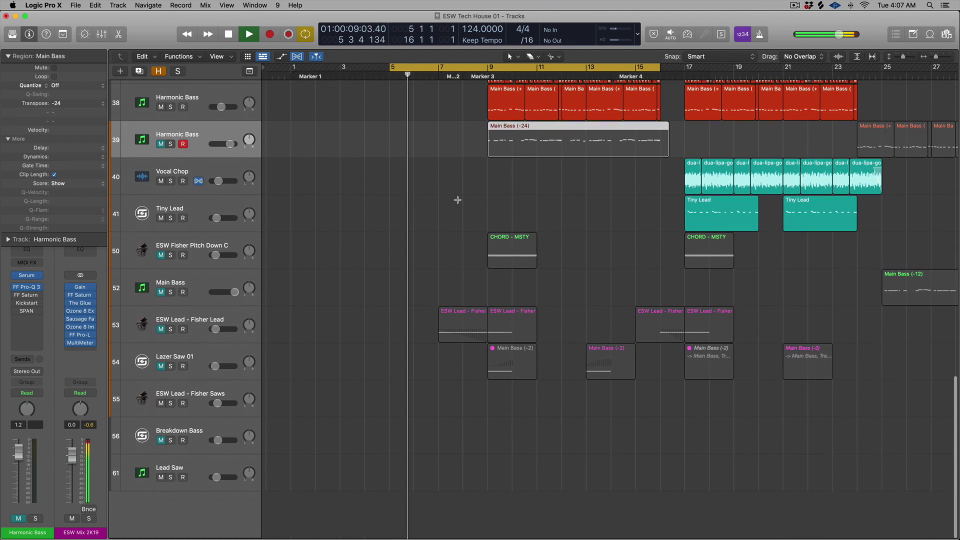
scroll(458, 200, up, 3)
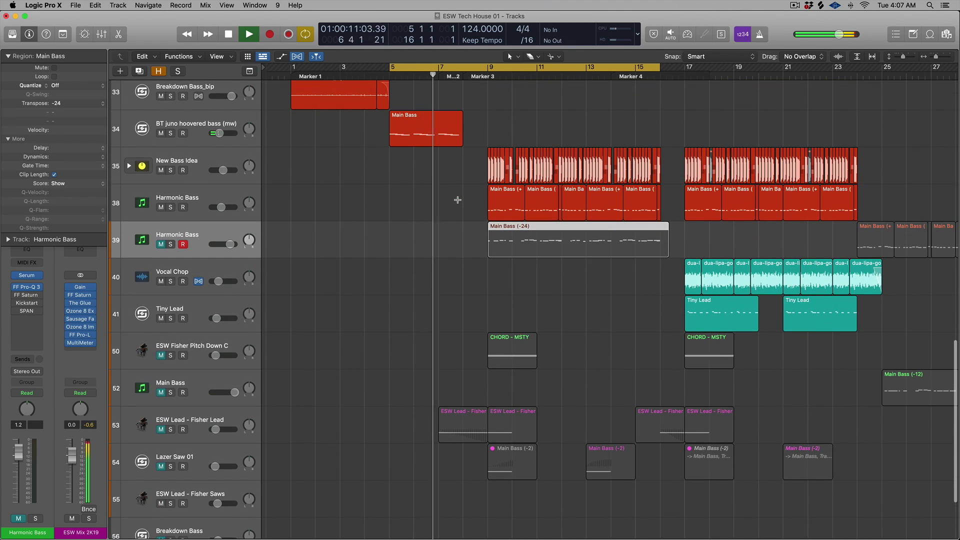
scroll(457, 200, up, 1)
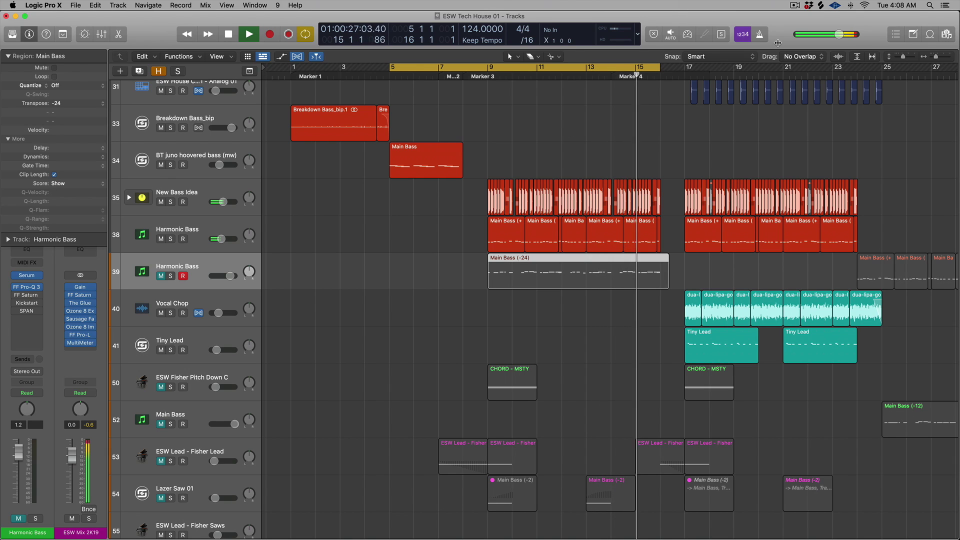
click(654, 68)
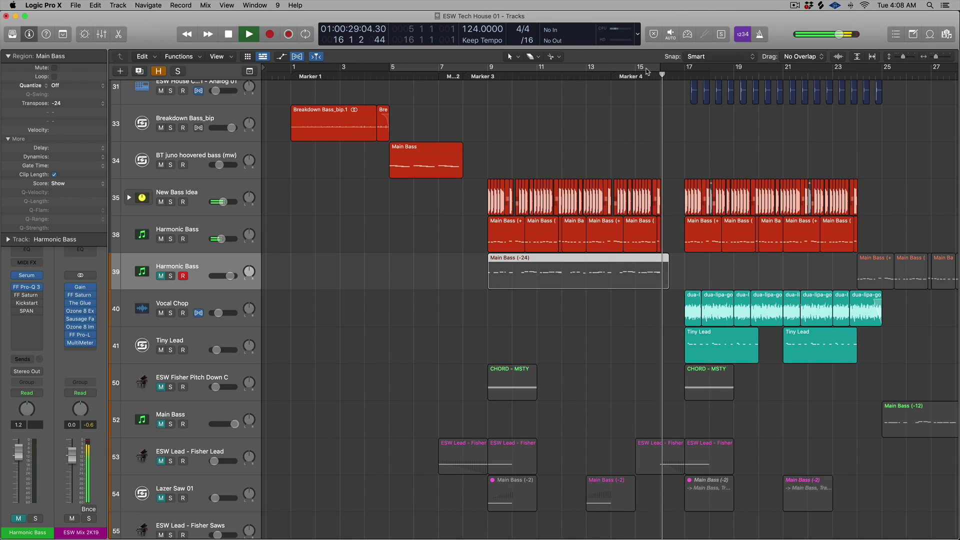
key(space)
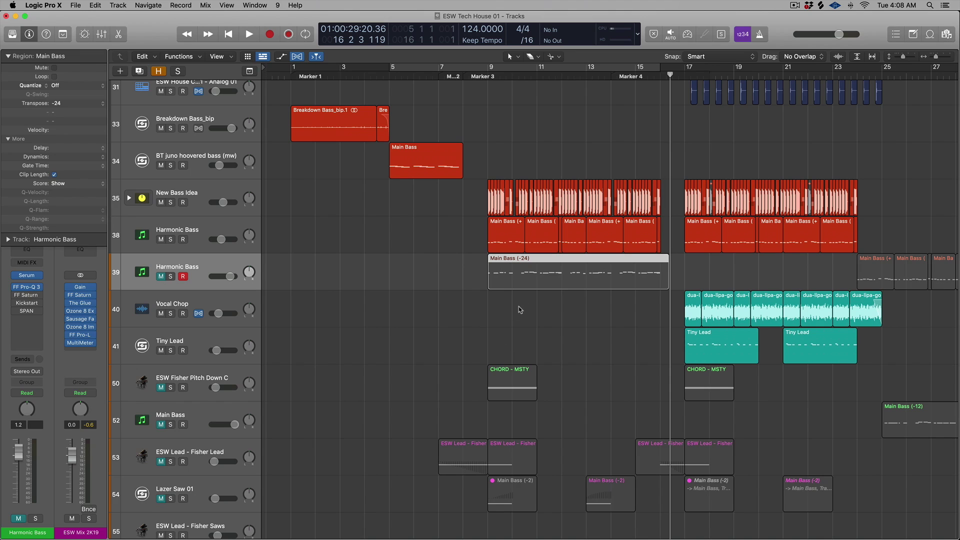
Unmute the ESW Fisher Pitch Down C, ESW Lead - Fisher Lead and Lazer Saw 01 tracks
scroll(183, 370, down, 5)
click(160, 280)
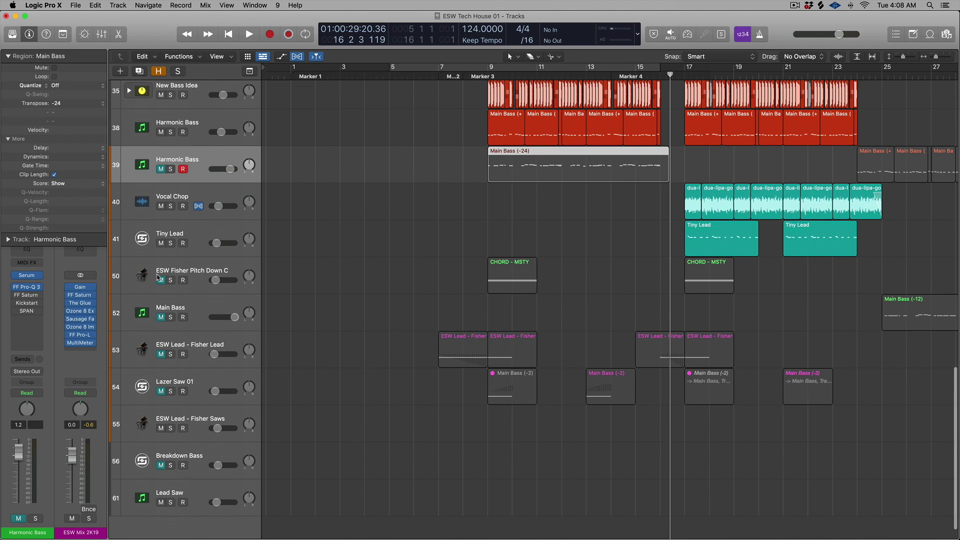
click(160, 354)
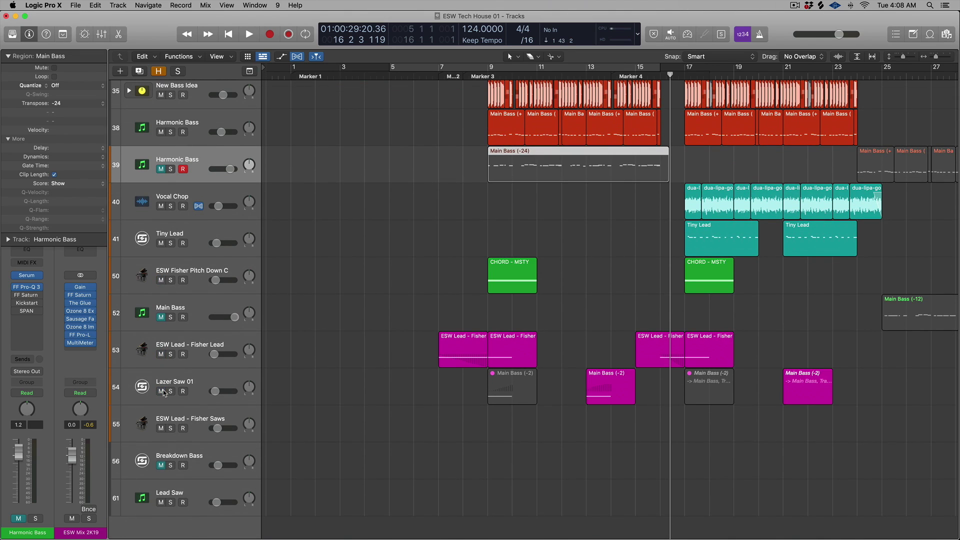
Solo the ESW Lead - Fisher Saws regions in bars 7 to 11 on track 53, adding the nearby vocal regions on tracks 11 to 16
drag(385, 349, 598, 352)
key(ctrl+s)
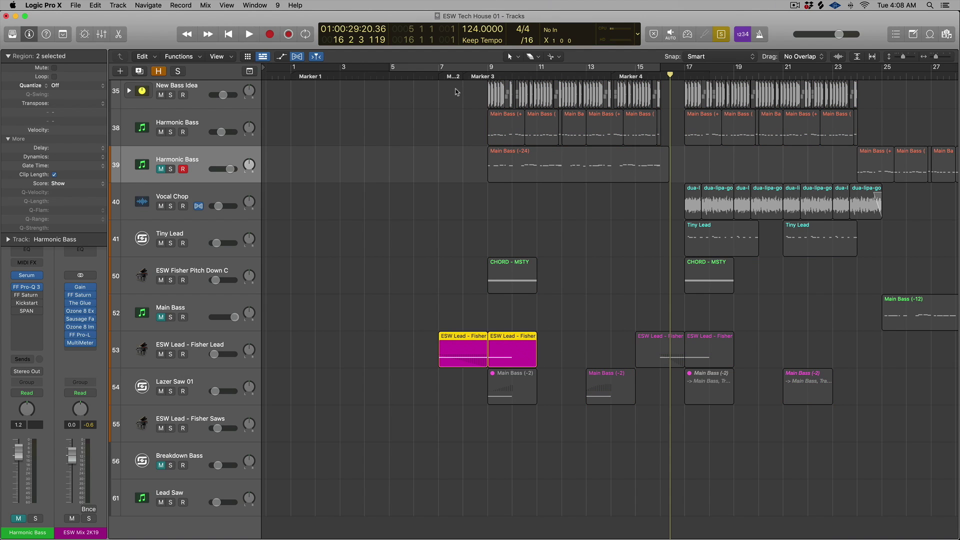
scroll(453, 97, up, 5)
scroll(453, 97, up, 10)
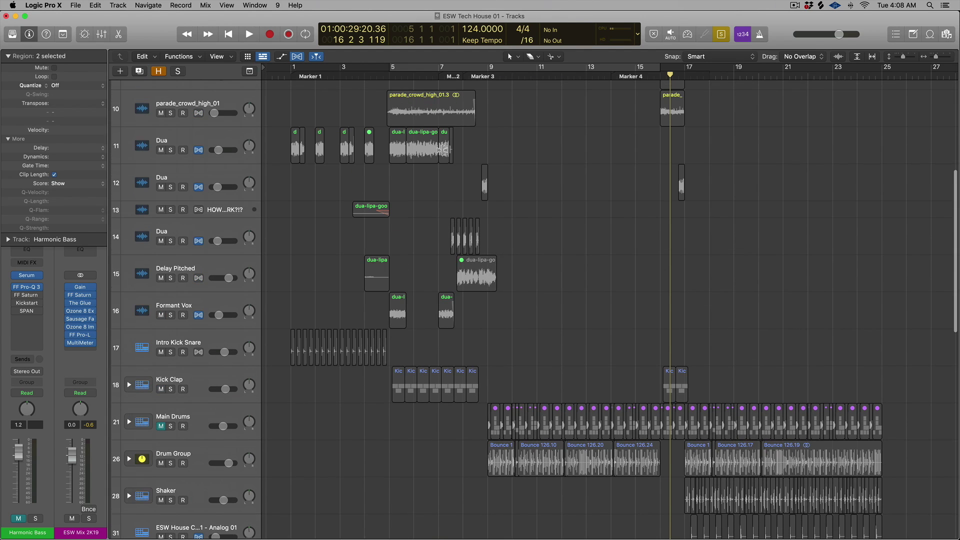
drag(382, 144, 538, 340)
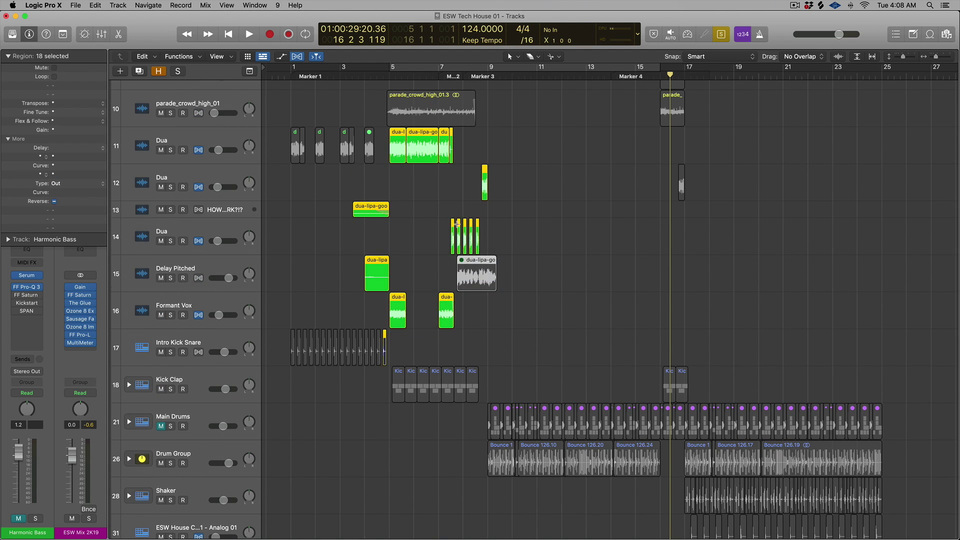
Play the soloed vocal and ESW Lead - Fisher Saws regions from bar 5
click(389, 73)
key(space)
scroll(448, 332, down, 15)
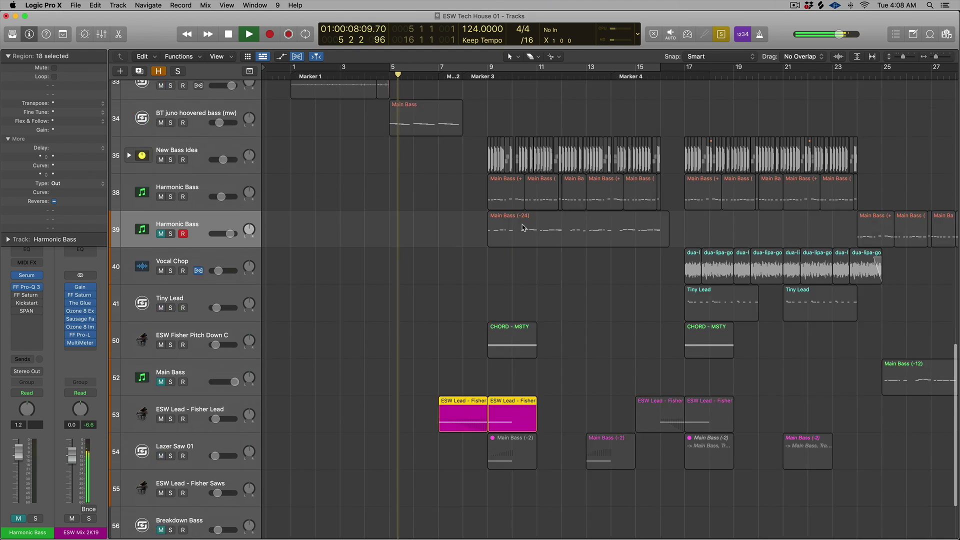
key(super+Right)
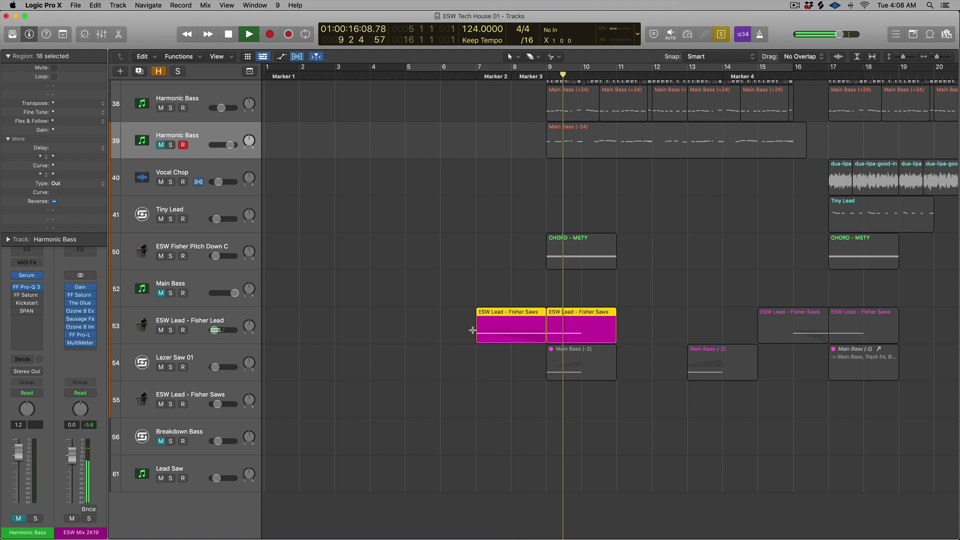
Solo and audition the CHORD - MSTY region at bar 9 on track 50, and check its notes in the Piano Roll
key(space)
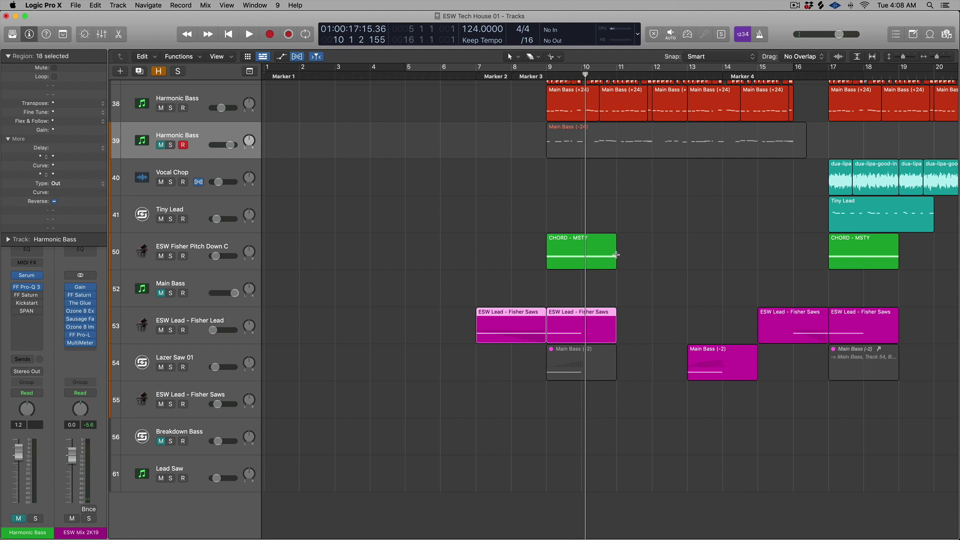
click(572, 249)
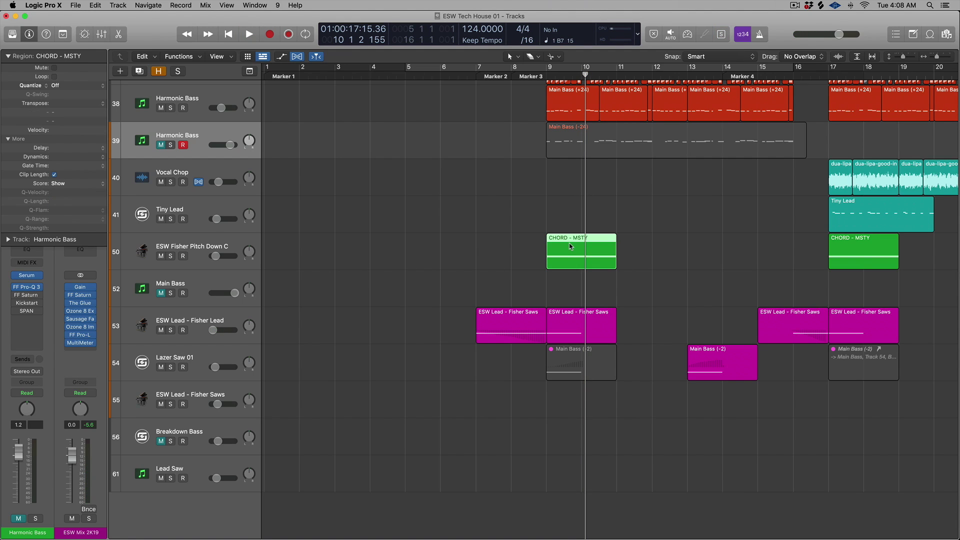
key(ctrl+s)
key(space)
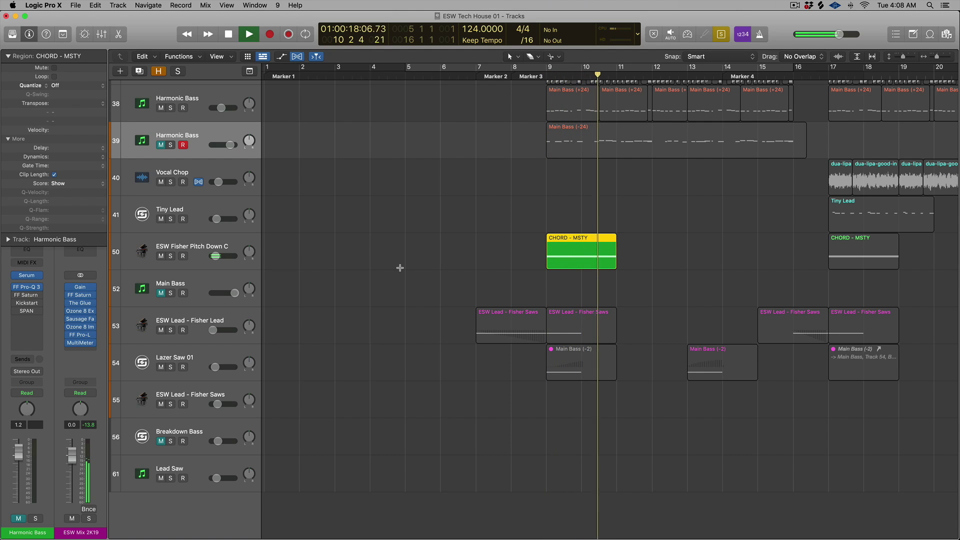
key(space)
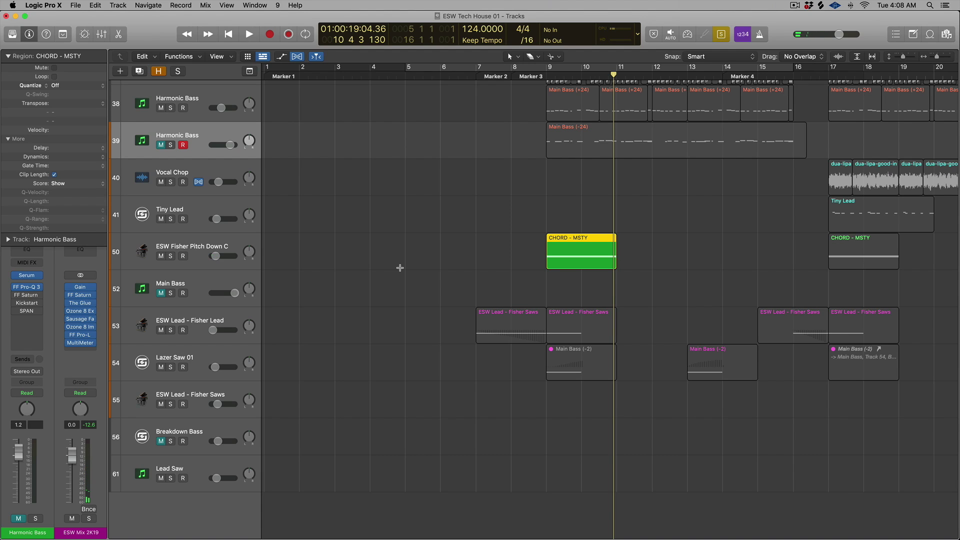
double_click(578, 248)
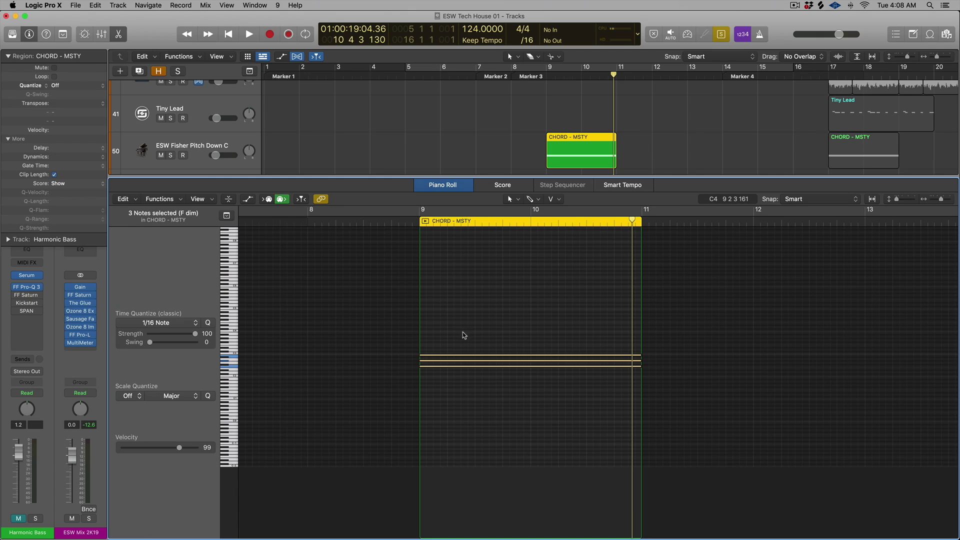
key(e)
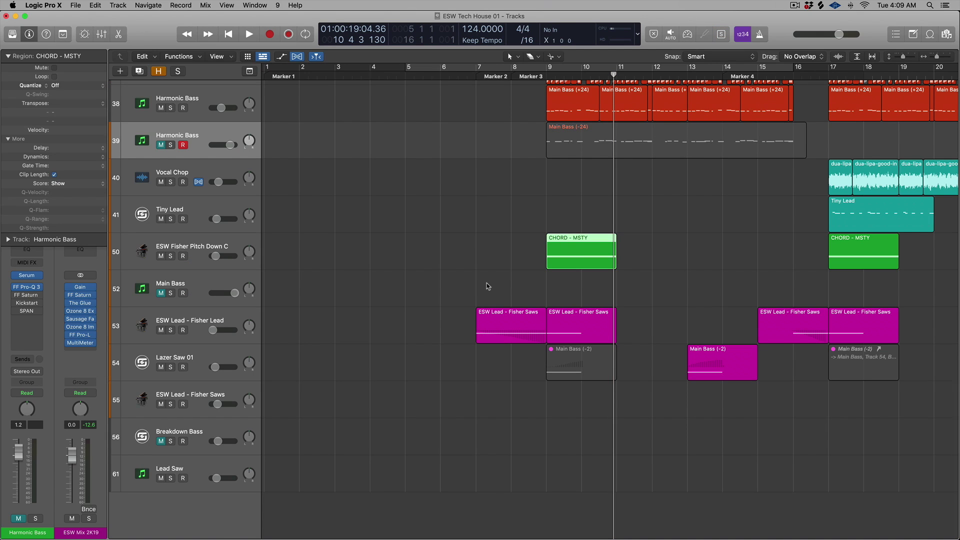
Solo the Main Bass (-2) region at bar 13 on the Lazer Saw 01 track together with the CHORD - MSTY region at bar 9
click(180, 359)
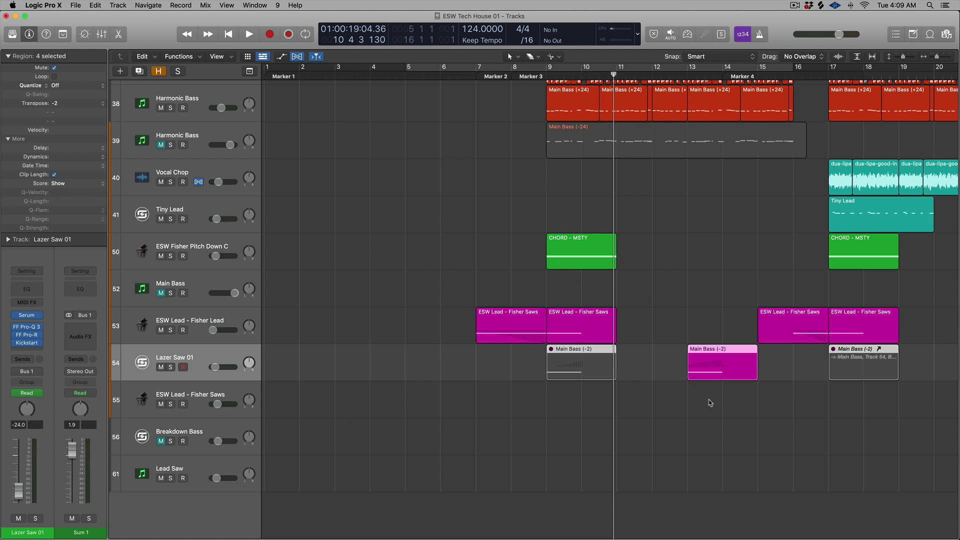
click(707, 354)
drag(503, 368, 773, 367)
click(781, 368)
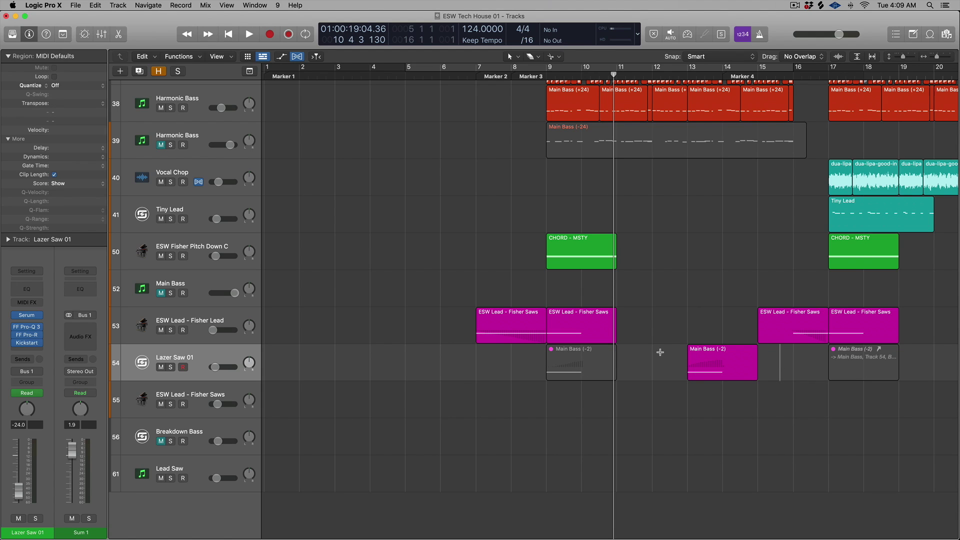
click(702, 353)
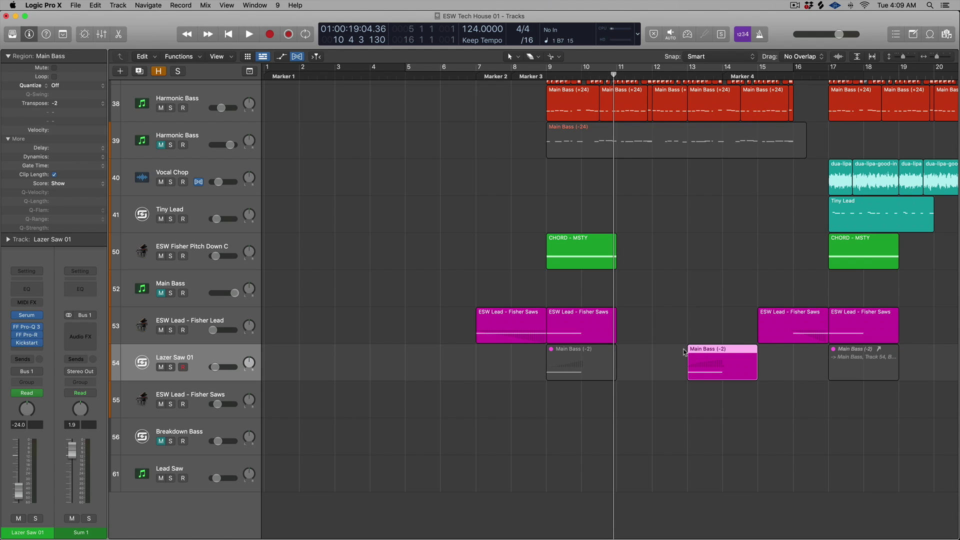
key(ctrl+s)
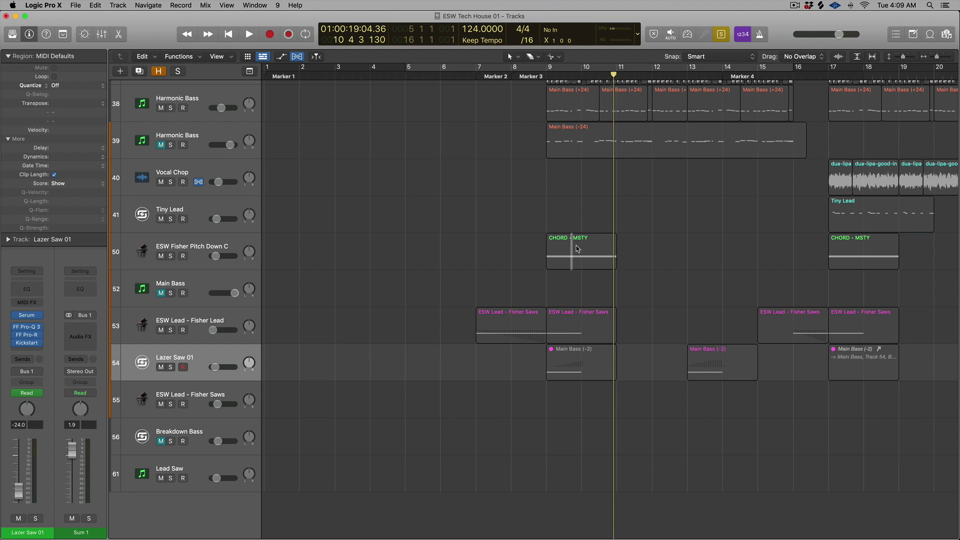
click(589, 243)
shift+click(707, 351)
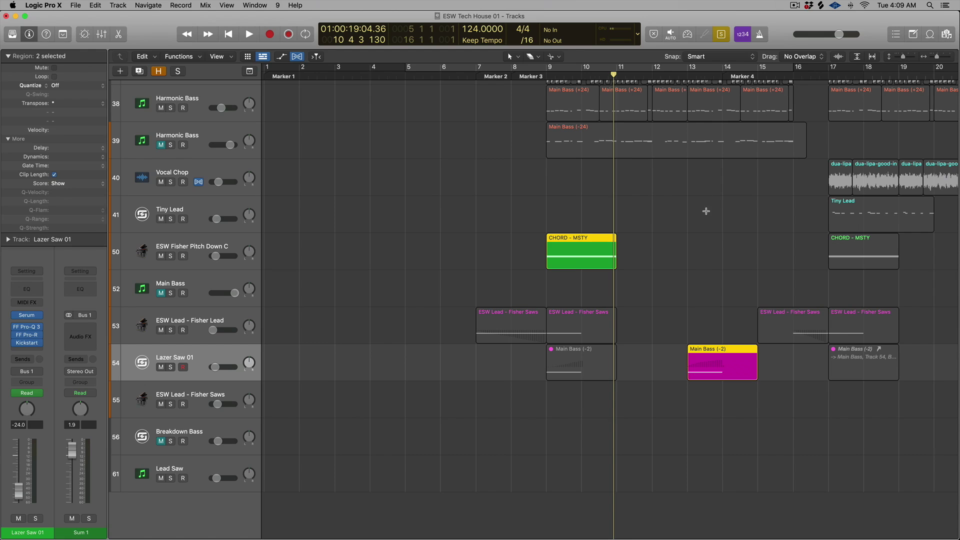
Play the soloed Lazer Saw 01 region from bar 13 and stop in bar 14
scroll(688, 107, up, 1)
drag(554, 79, 692, 76)
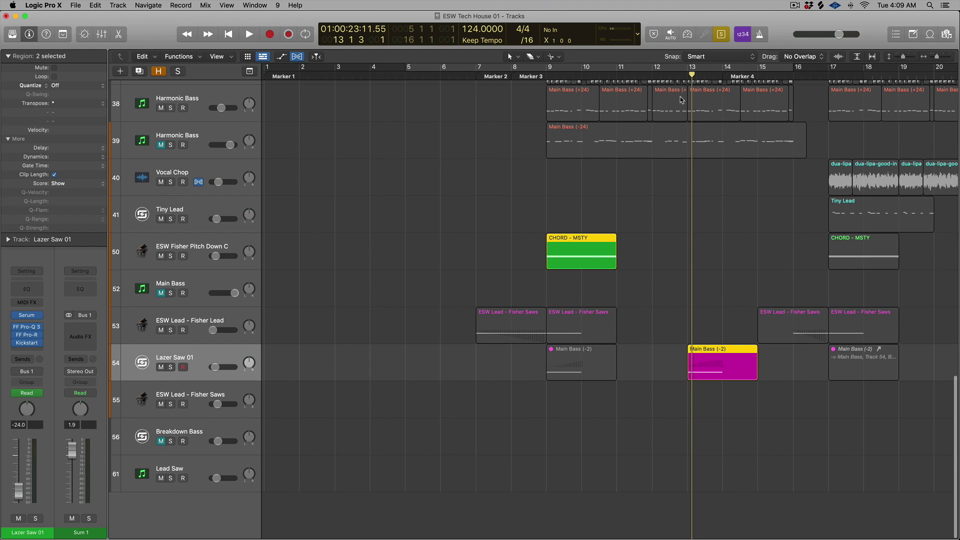
key(shift+space)
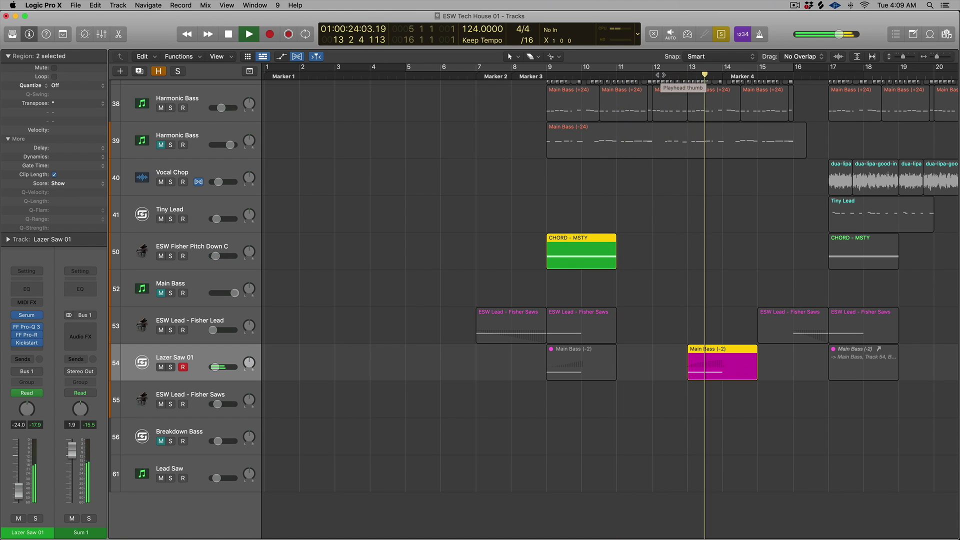
key(space)
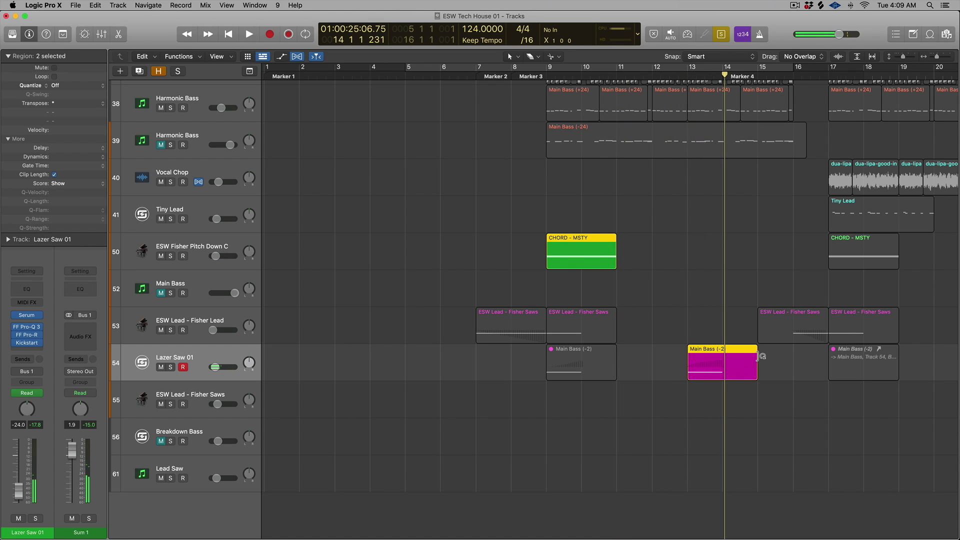
Examine the Lazer Saw 01 track's volume and FF Pro-R Space, Decay Rate and Mix automation lanes, then hide the automation
key(a)
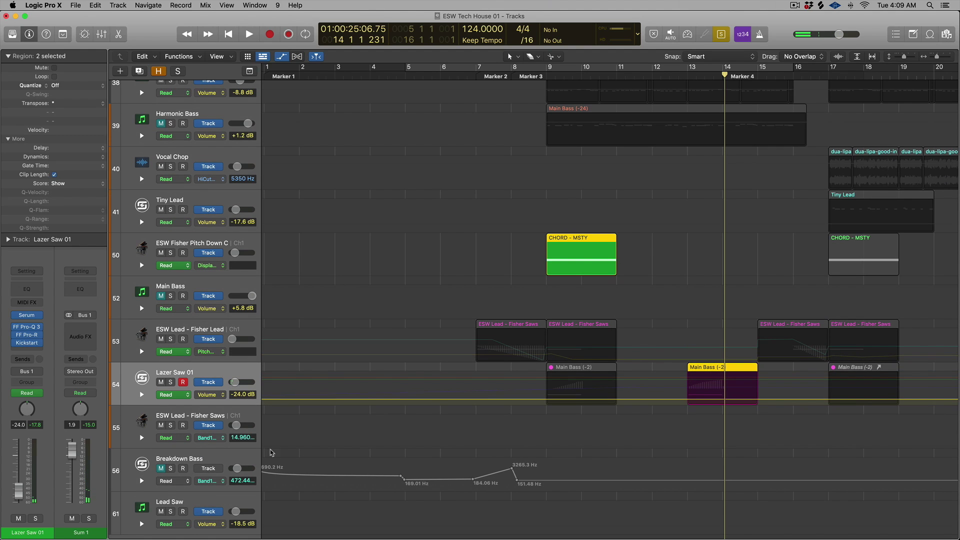
click(142, 395)
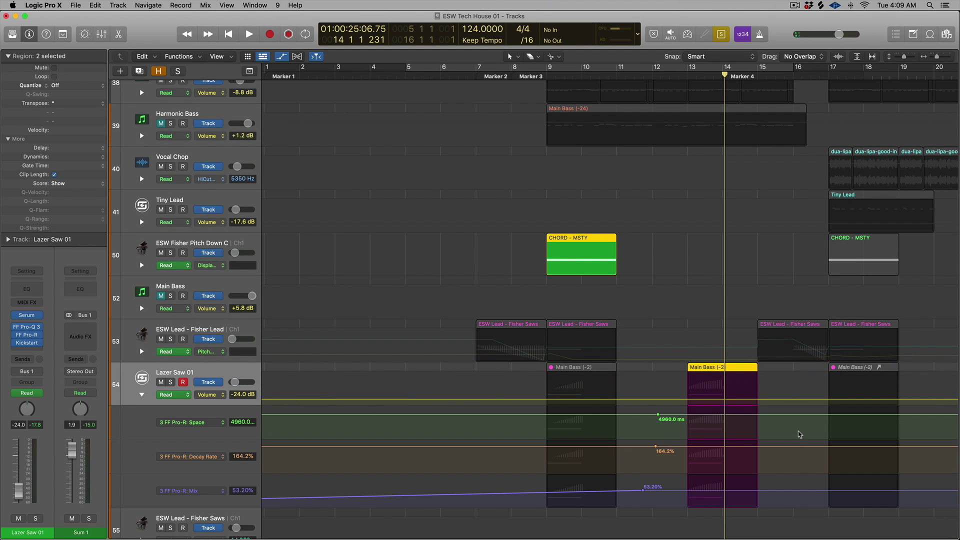
key(a)
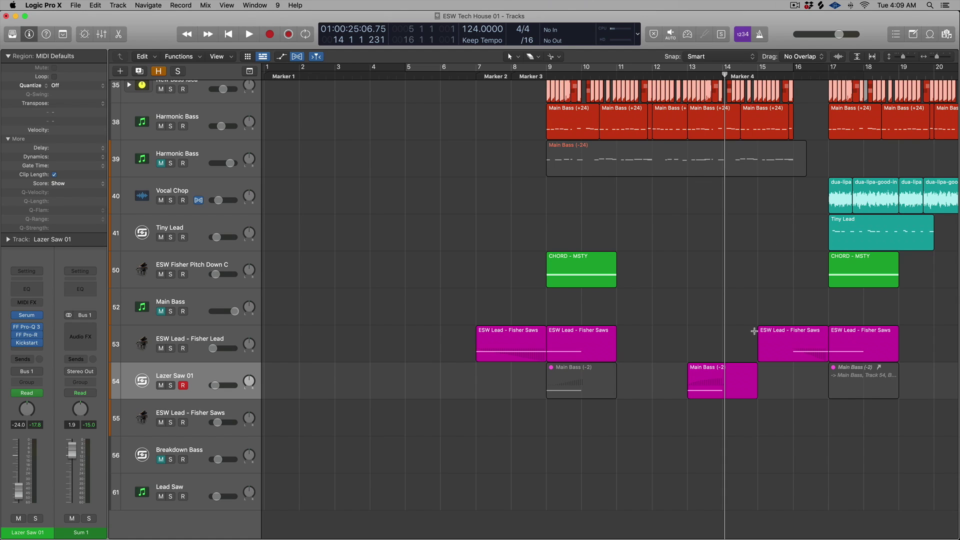
Solo the ESW Lead - Fisher Saws regions in bars 15 to 19 on track 53, audition them from bar 15, and turn solo off
drag(740, 342, 900, 353)
key(ctrl+s)
click(776, 74)
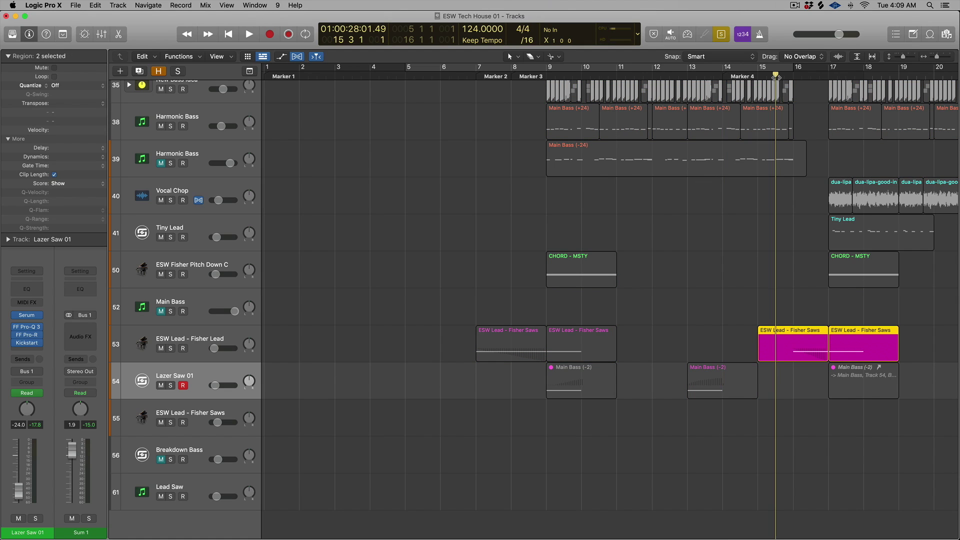
key(space)
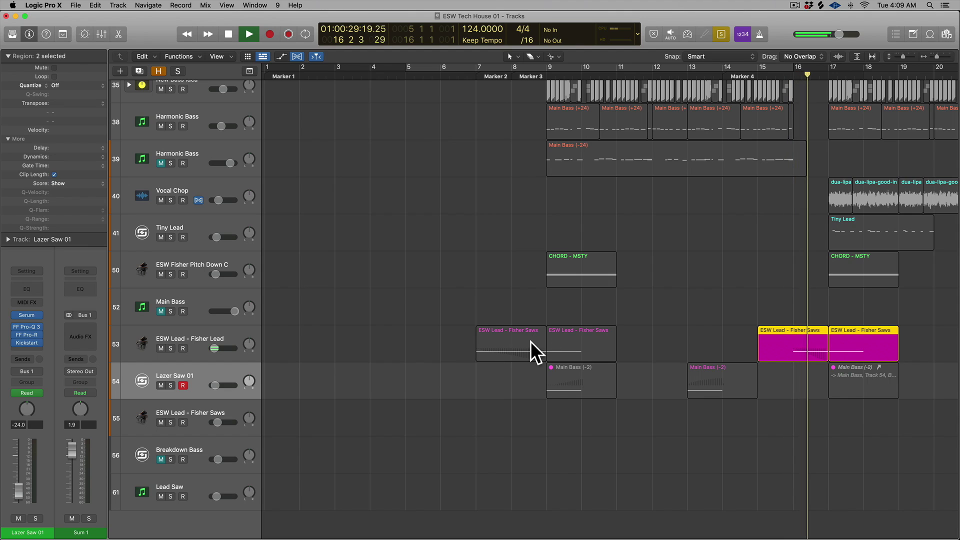
key(space)
key(ctrl+s)
Select the blips, crash, crowd and vocal regions around bars 16 and 17 on tracks 6 to 12
scroll(850, 253, up, 15)
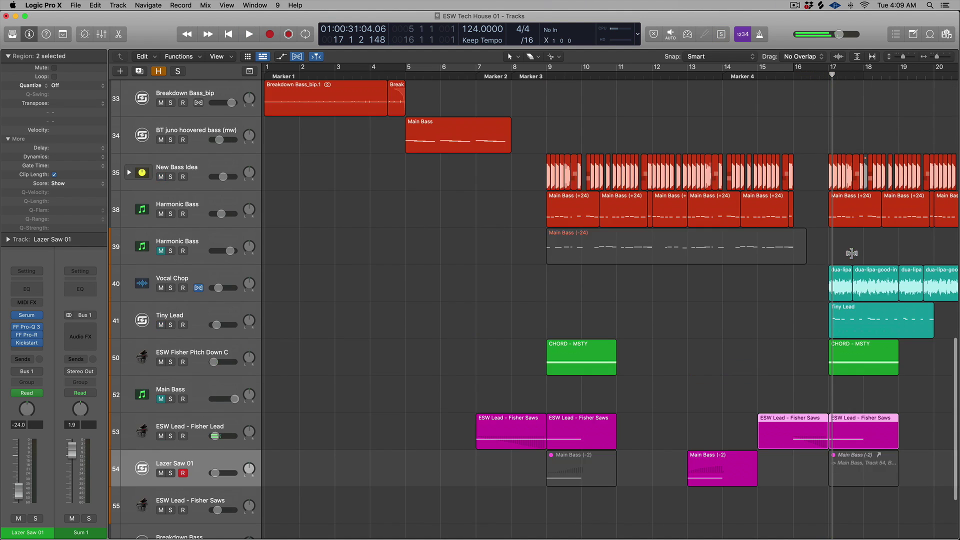
scroll(842, 257, down, 15)
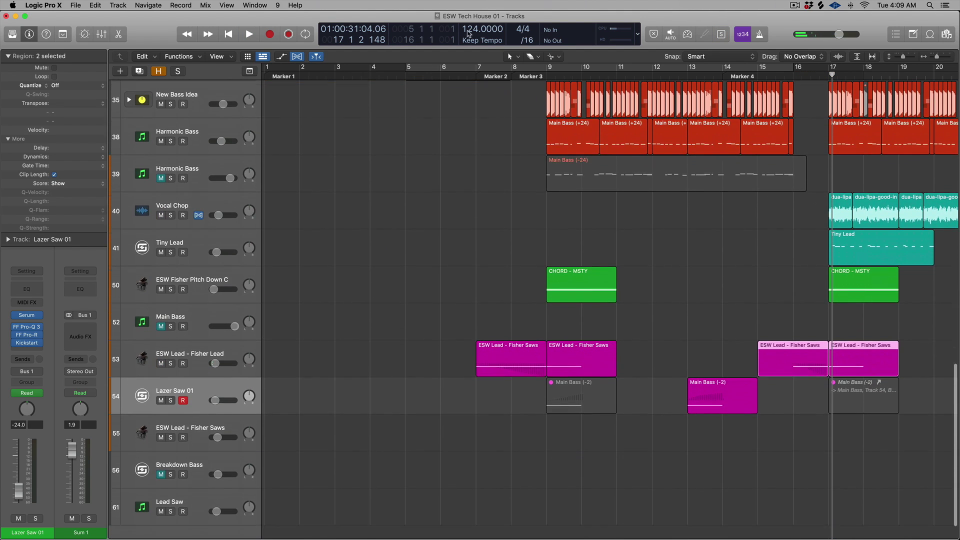
scroll(714, 210, up, 15)
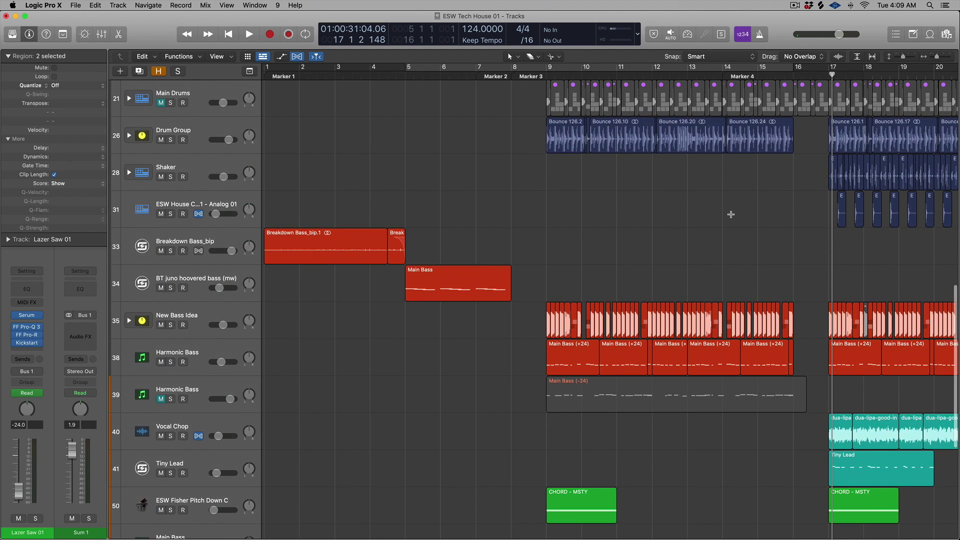
scroll(731, 214, down, 2)
scroll(753, 315, up, 4)
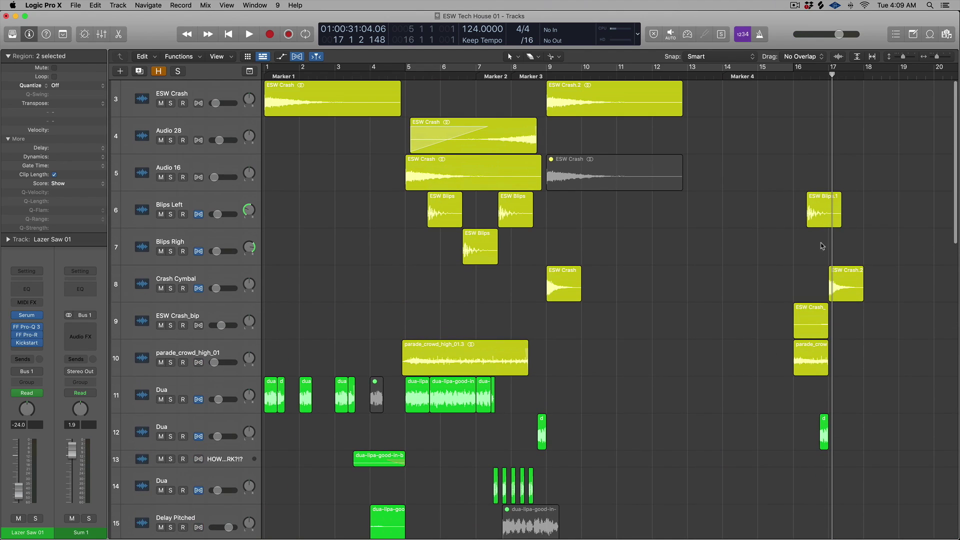
scroll(821, 244, down, 5)
scroll(828, 205, up, 2)
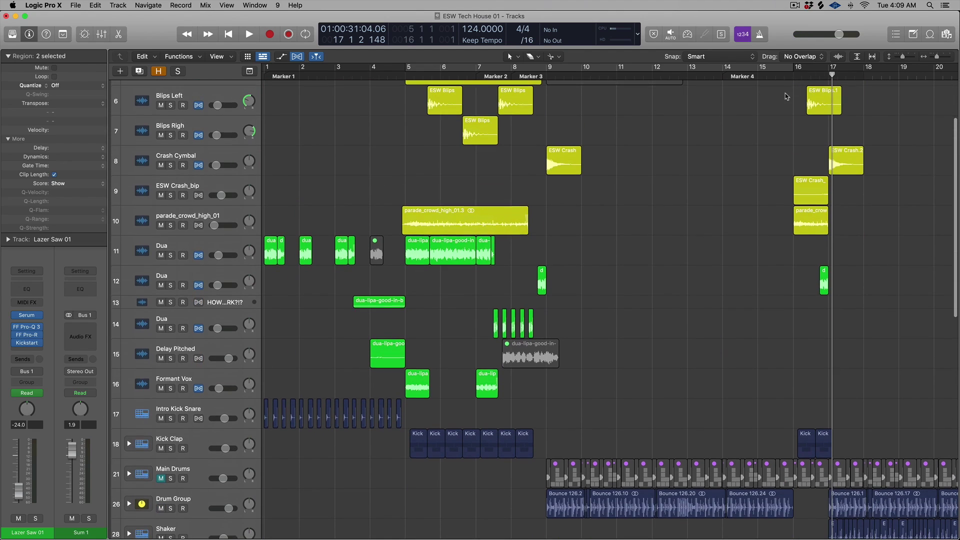
drag(785, 93, 865, 274)
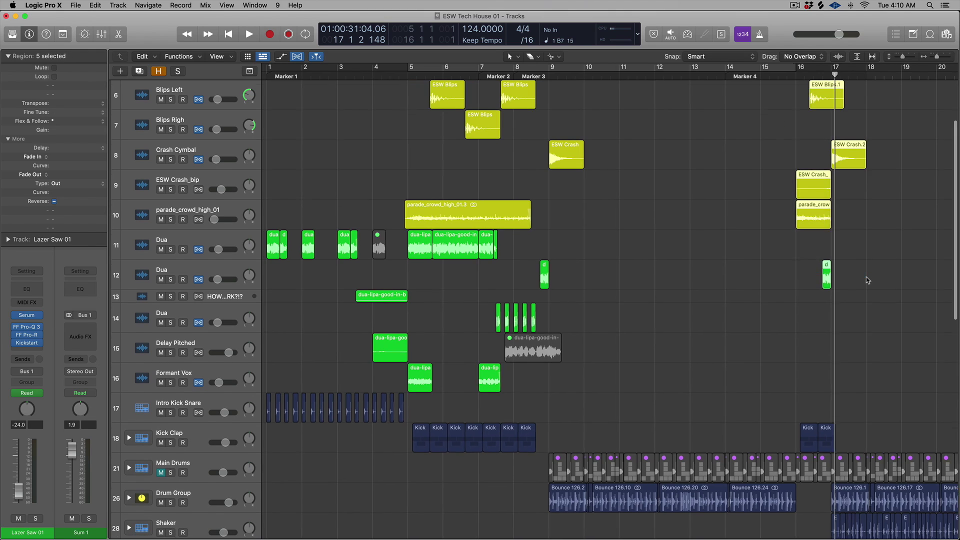
scroll(867, 296, left, 3)
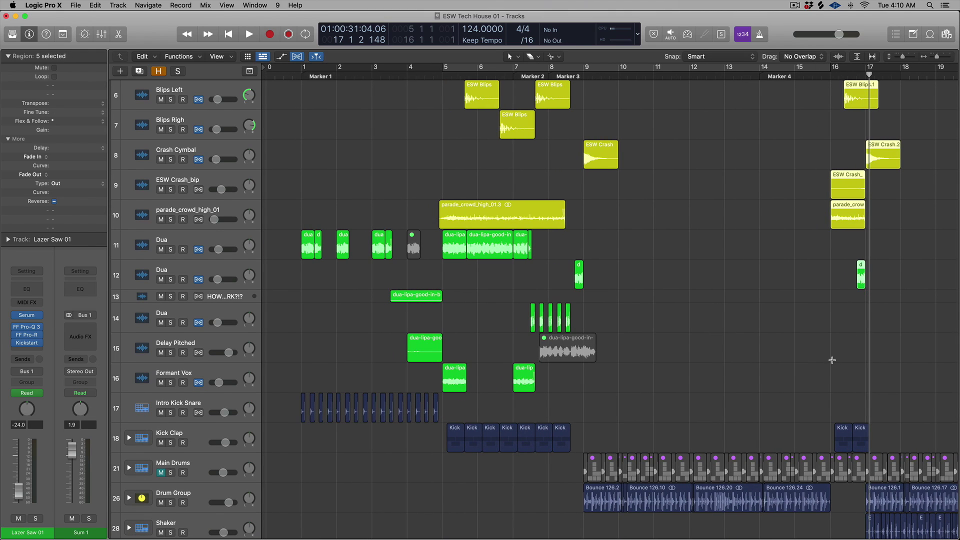
scroll(501, 277, down, 1)
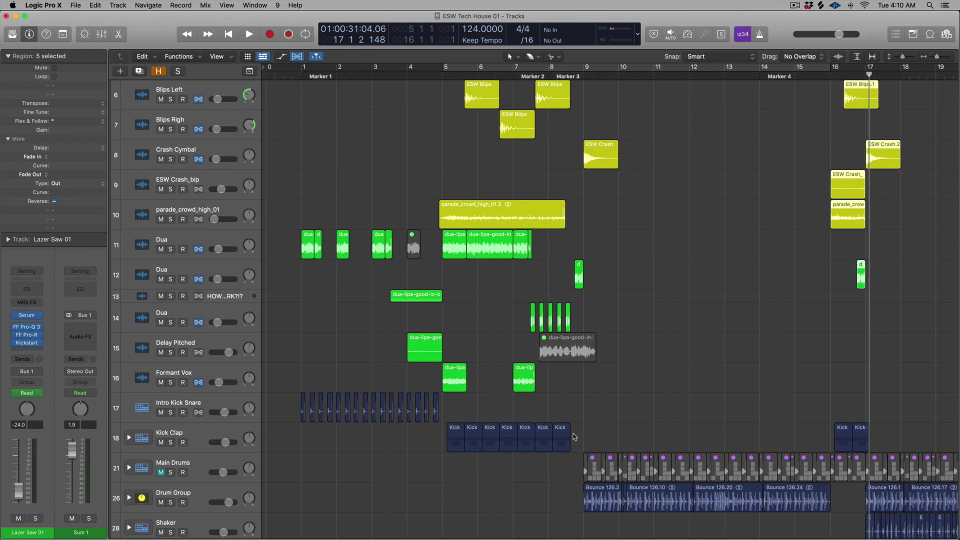
Solo the Kick Clap regions in bars 5 to 8 on track 18 and audition them briefly
drag(598, 426, 450, 429)
key(ctrl+s)
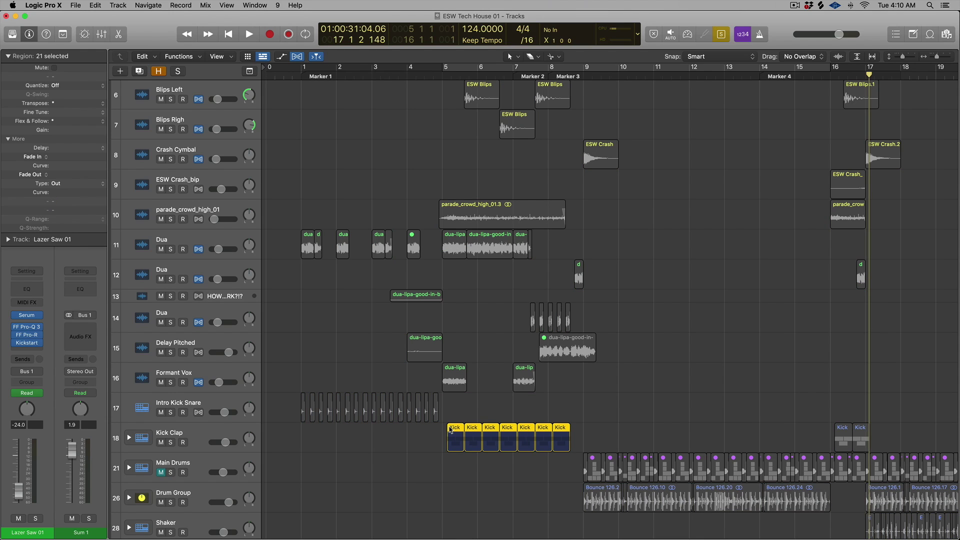
key(shift+space)
key(shift+space)
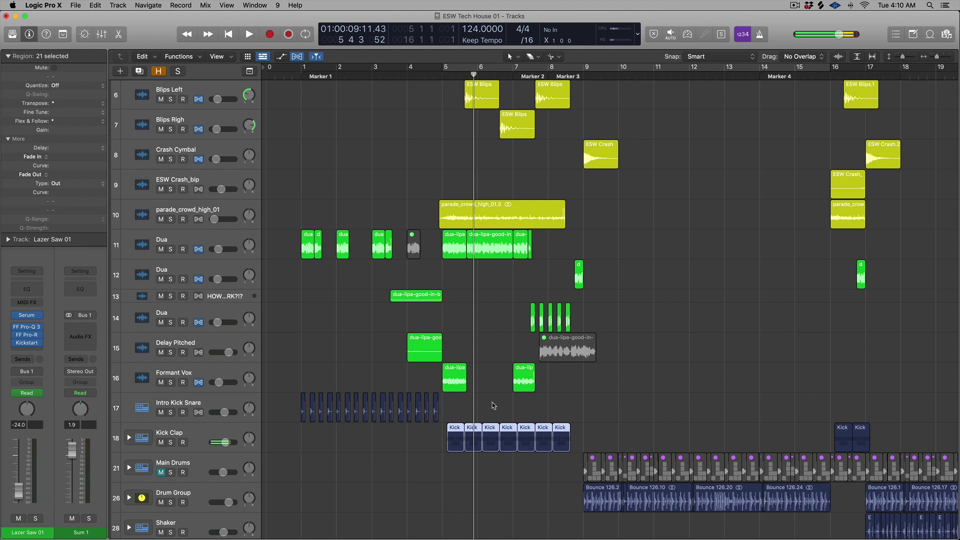
Play the full arrangement from about bar 15 through the fill and stop in bar 17
click(794, 72)
key(space)
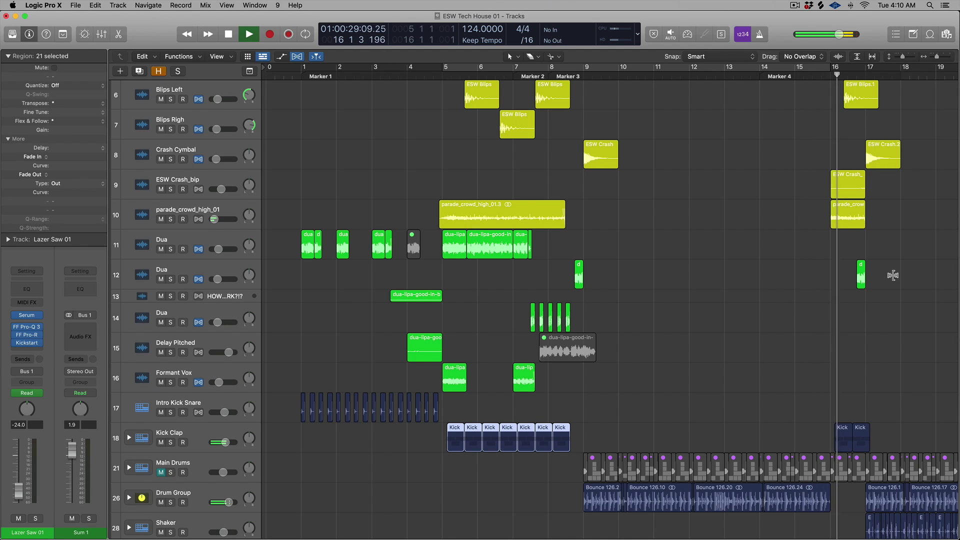
scroll(846, 421, right, 3)
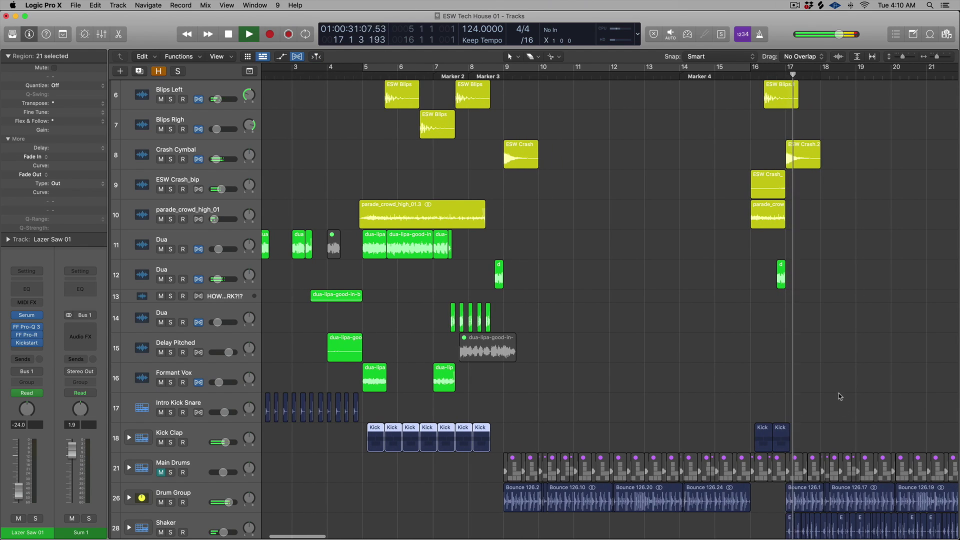
key(space)
Solo the Vocal Chop regions in bars 17 to 24 on track 40
scroll(840, 390, down, 10)
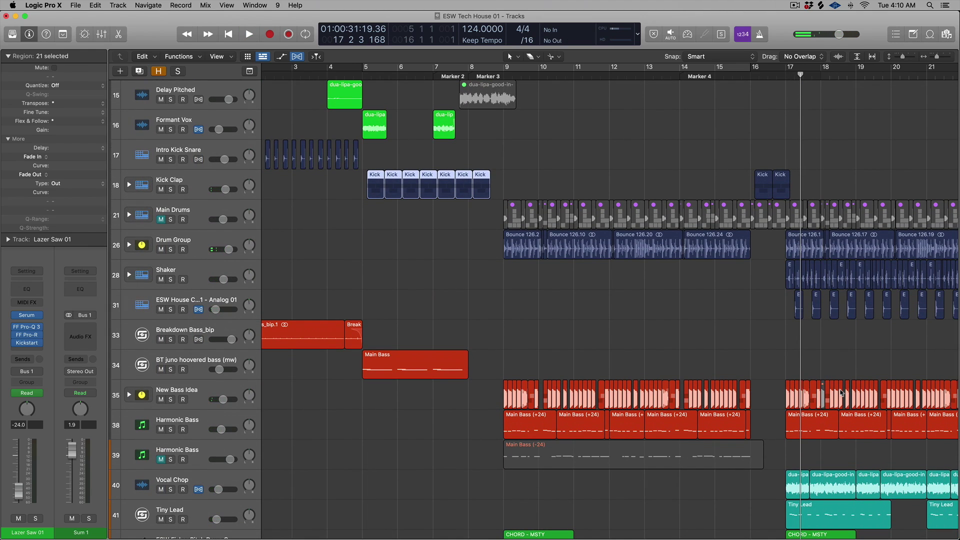
scroll(800, 366, down, 5)
scroll(800, 368, right, 7)
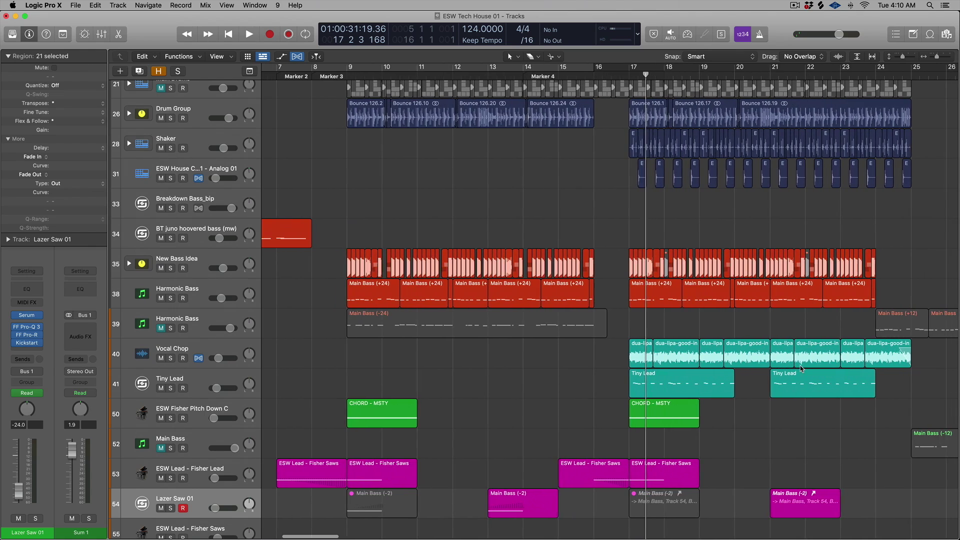
scroll(801, 370, down, 2)
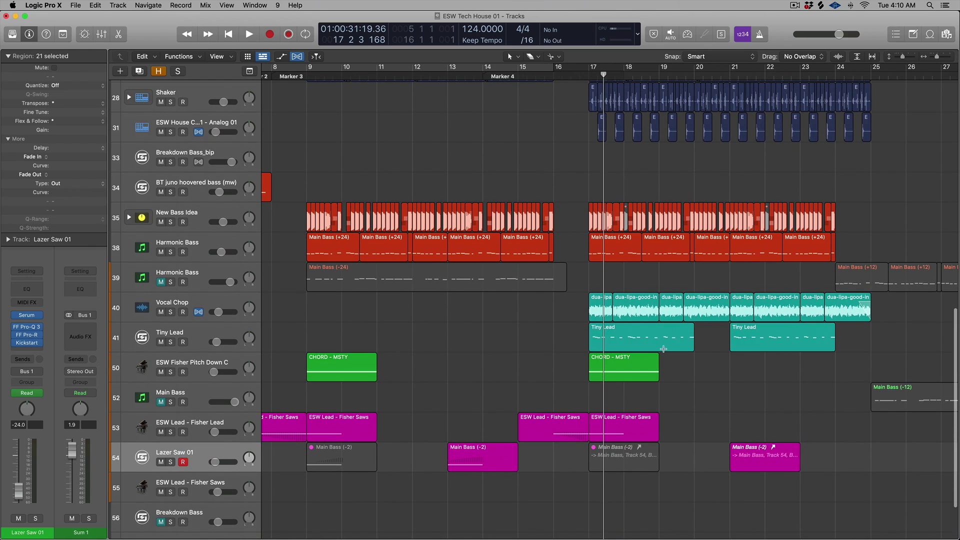
scroll(618, 350, down, 1)
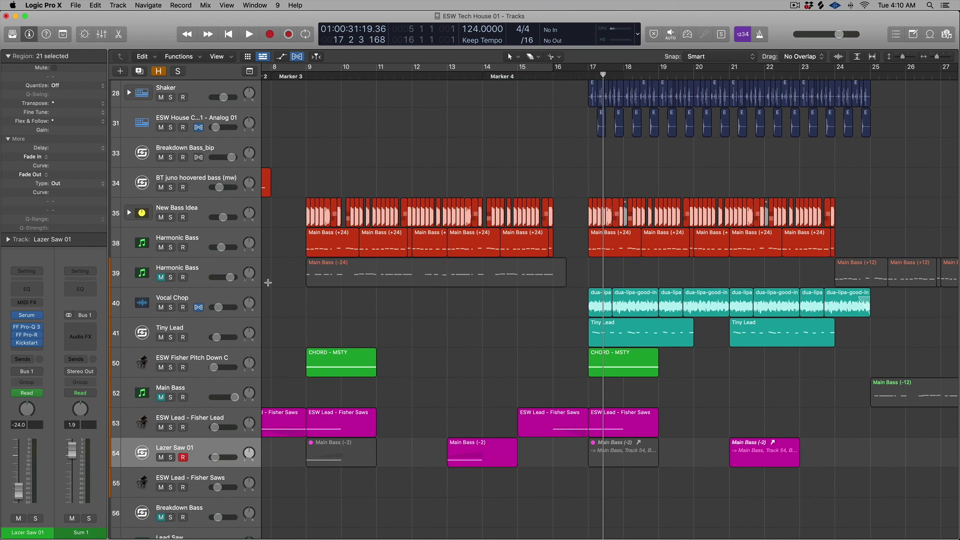
scroll(617, 350, right, 1)
click(214, 302)
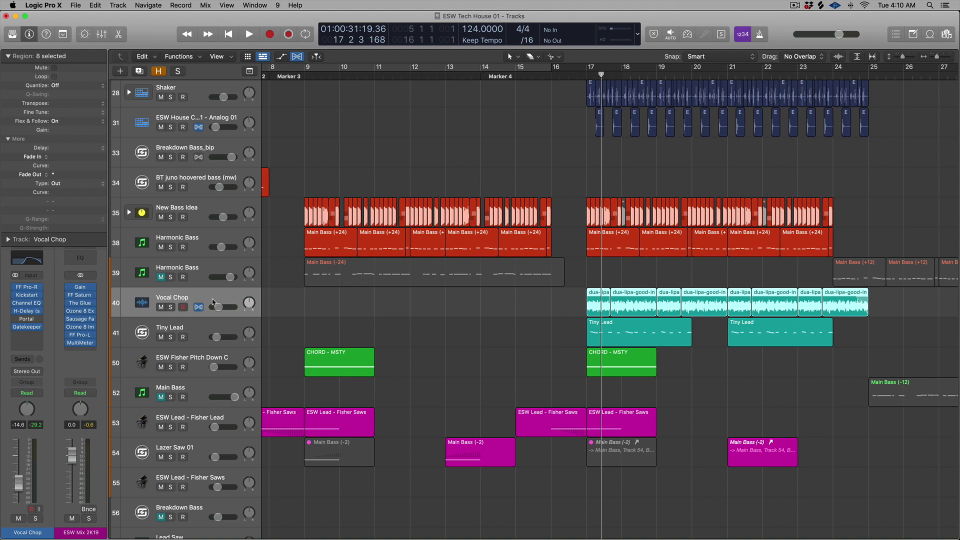
key(ctrl+s)
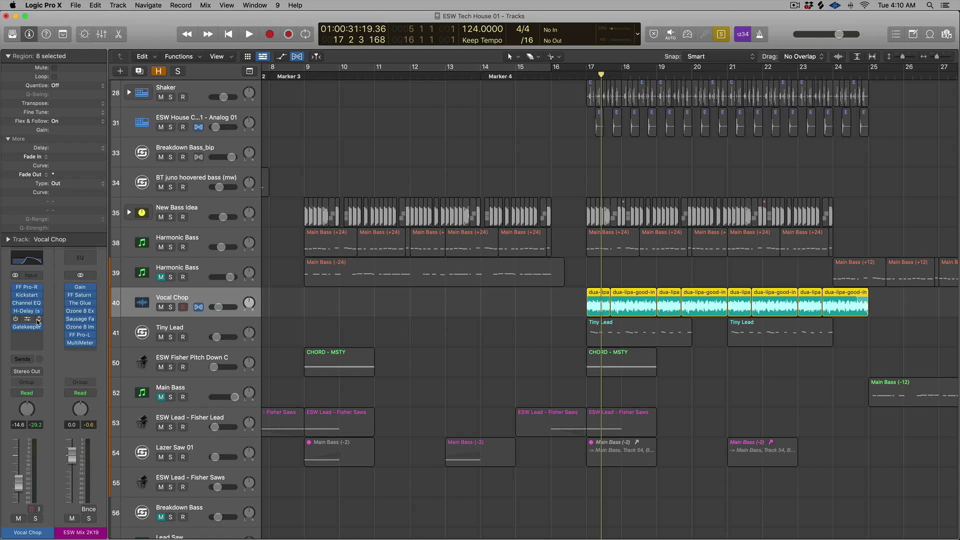
Bypass the active insert effects on the Vocal Chop track and audition the dry vocal from bar 17
click(38, 322)
click(55, 270)
drag(20, 286, 19, 331)
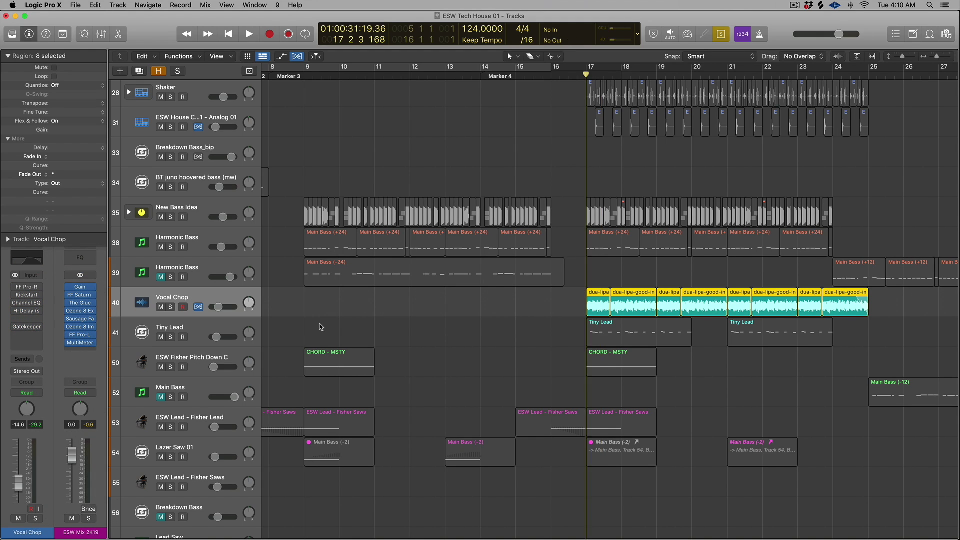
key(space)
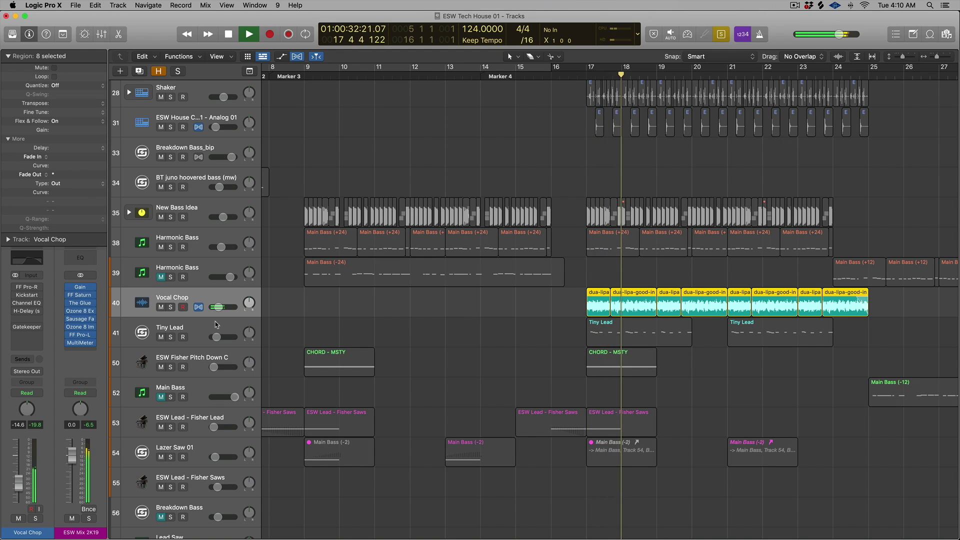
key(space)
Re-enable FF Pro-R, Kickstart and Channel EQ on the Vocal Chop track and audition the vocal from bar 17
mouse_move(15, 295)
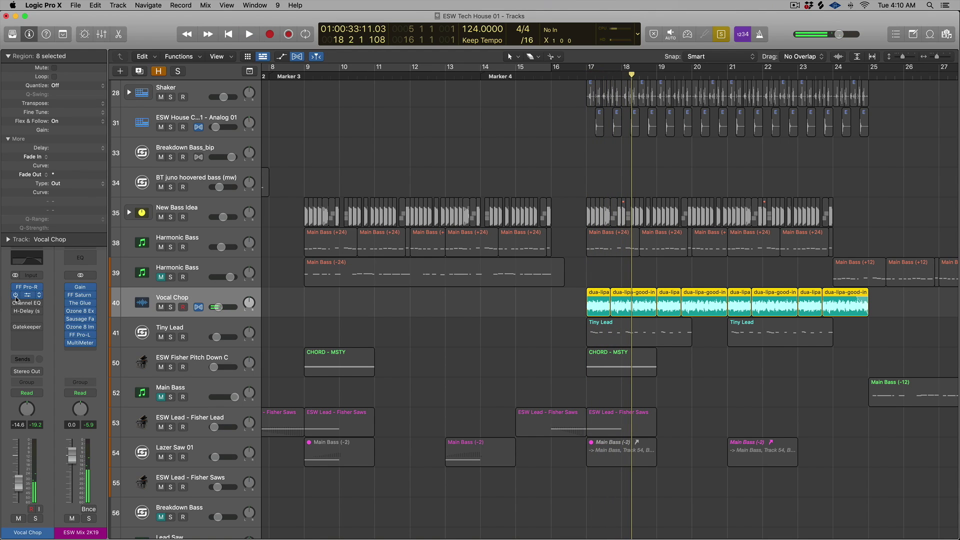
click(15, 303)
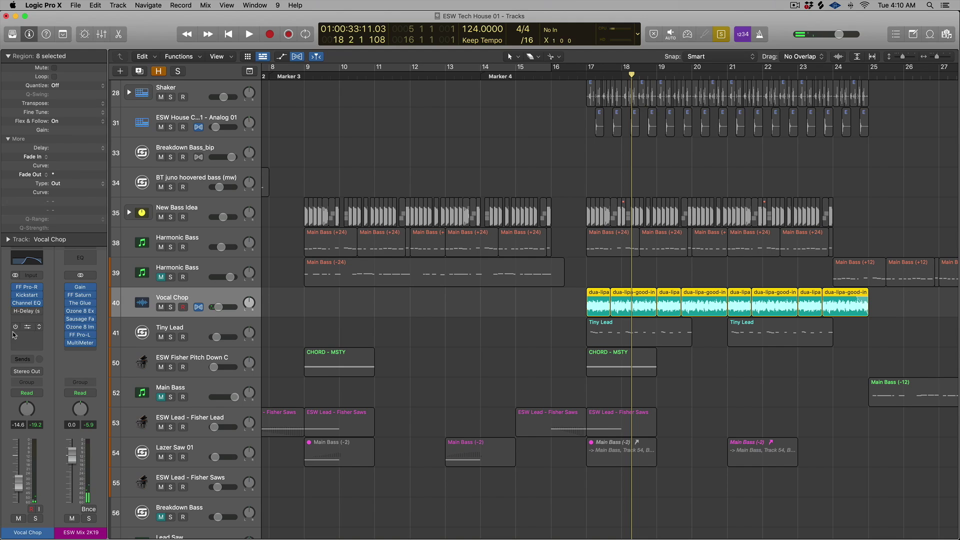
key(space)
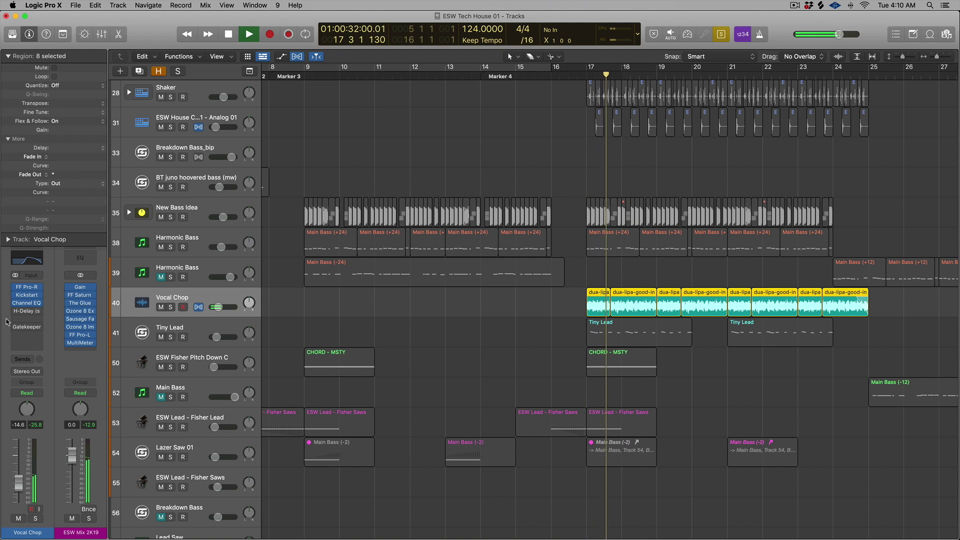
mouse_move(16, 312)
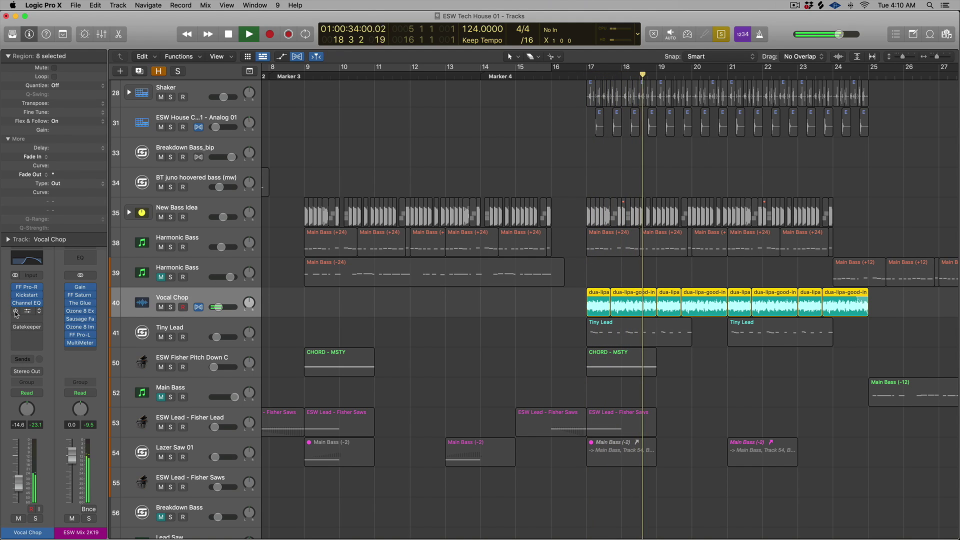
key(space)
Re-enable H-Delay and Gatekeeper on the Vocal Chop track, audition the fully processed vocal from bar 17, and turn solo off
click(16, 312)
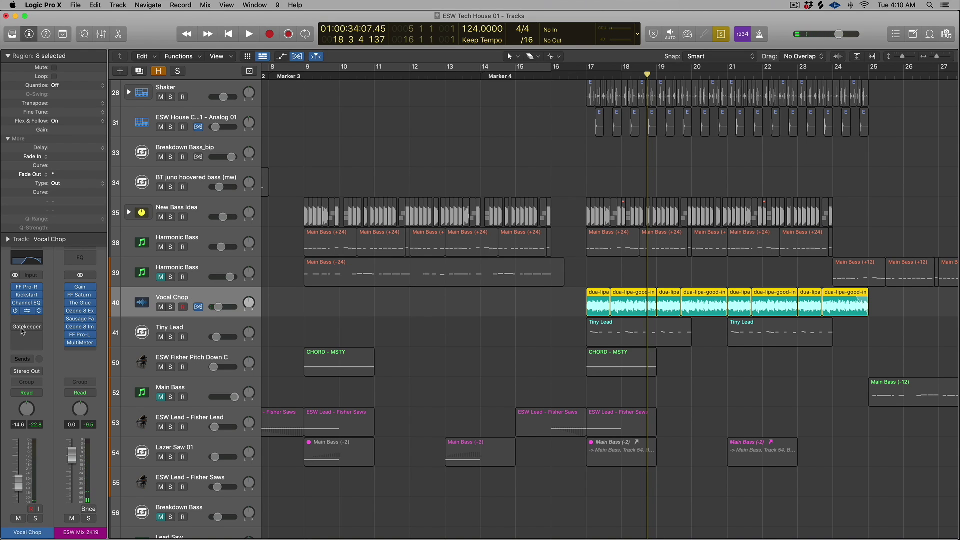
click(16, 327)
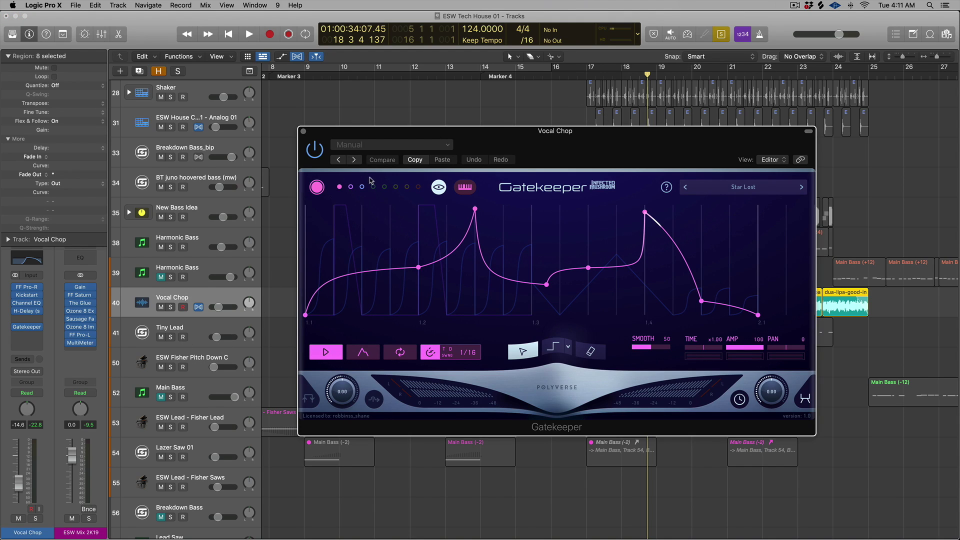
click(304, 131)
key(space)
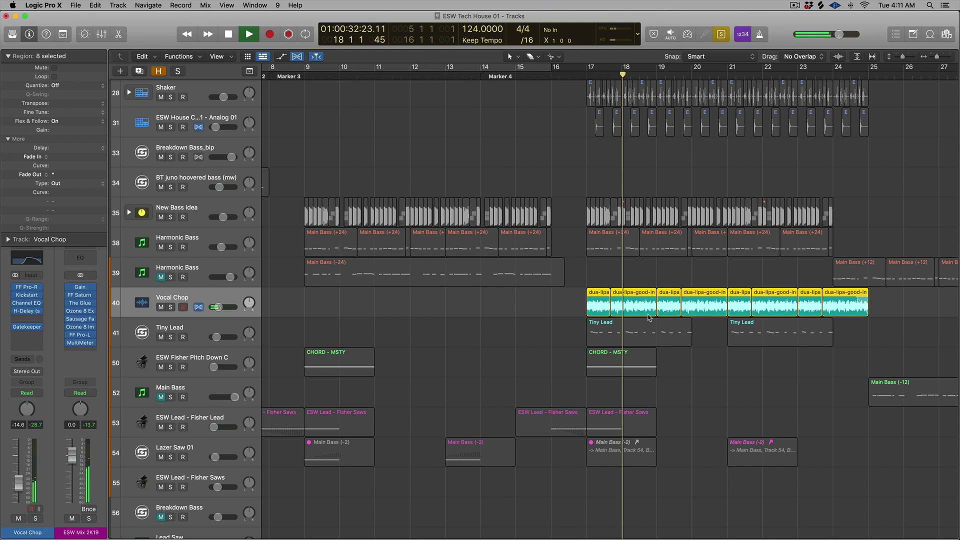
key(space)
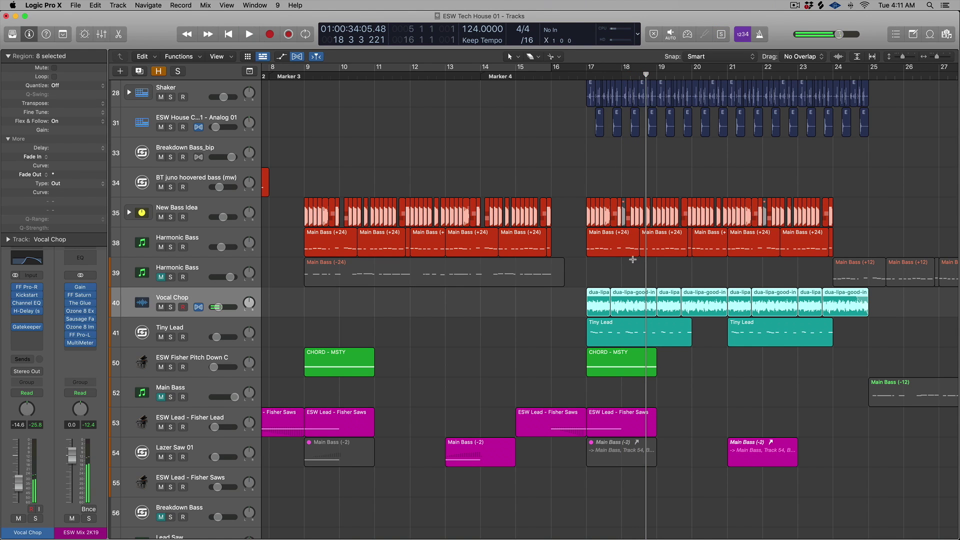
Solo the two Tiny Lead regions on track 41, audition them, and turn solo off
click(606, 323)
click(186, 326)
key(ctrl+s)
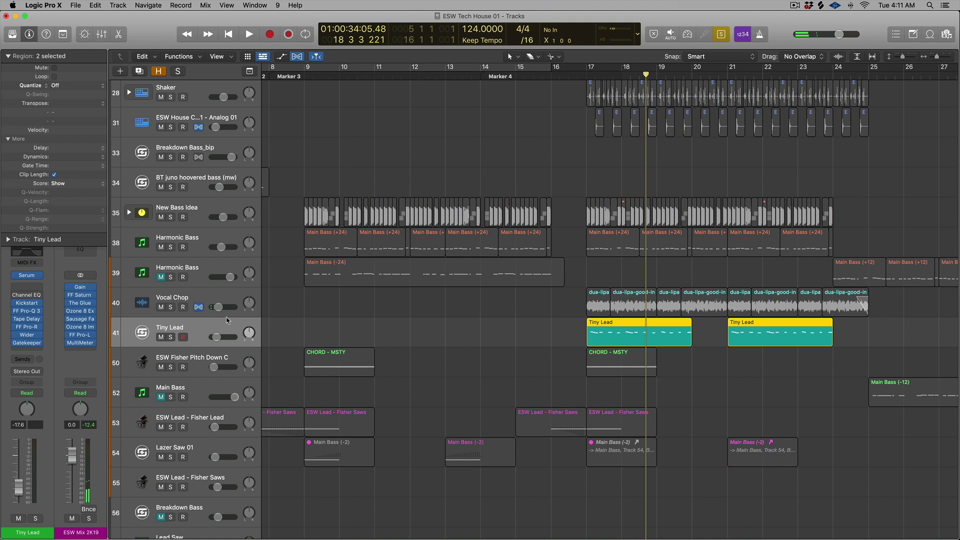
key(space)
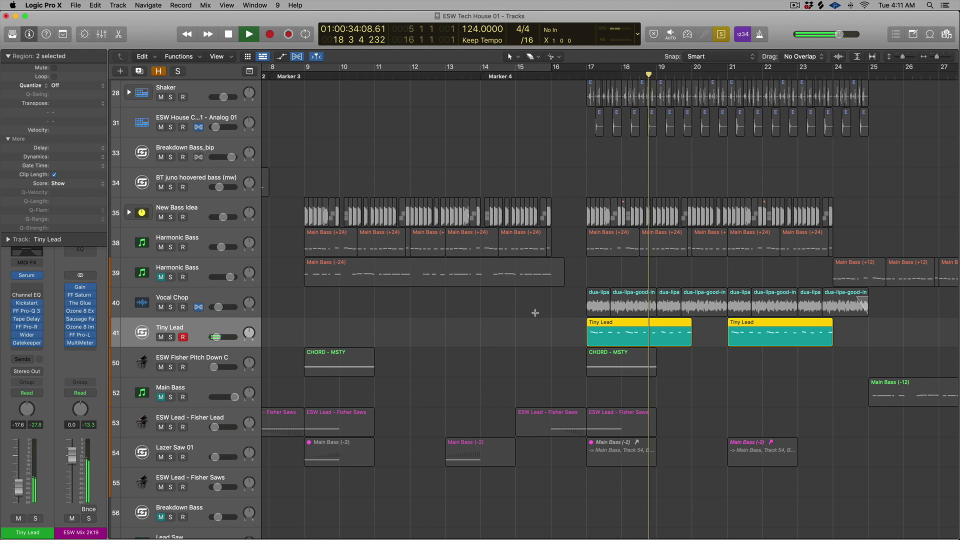
key(space)
key(ctrl+s)
Solo the bass, Vocal Chop and Tiny Lead regions from bar 17 on tracks 35 to 41, audition them together, and turn solo off
drag(585, 207, 846, 341)
key(ctrl+s)
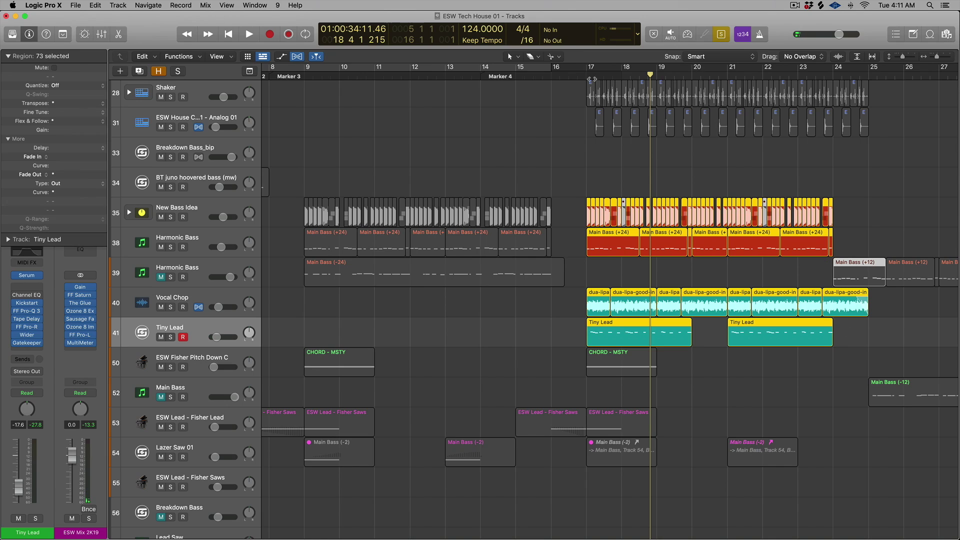
key(space)
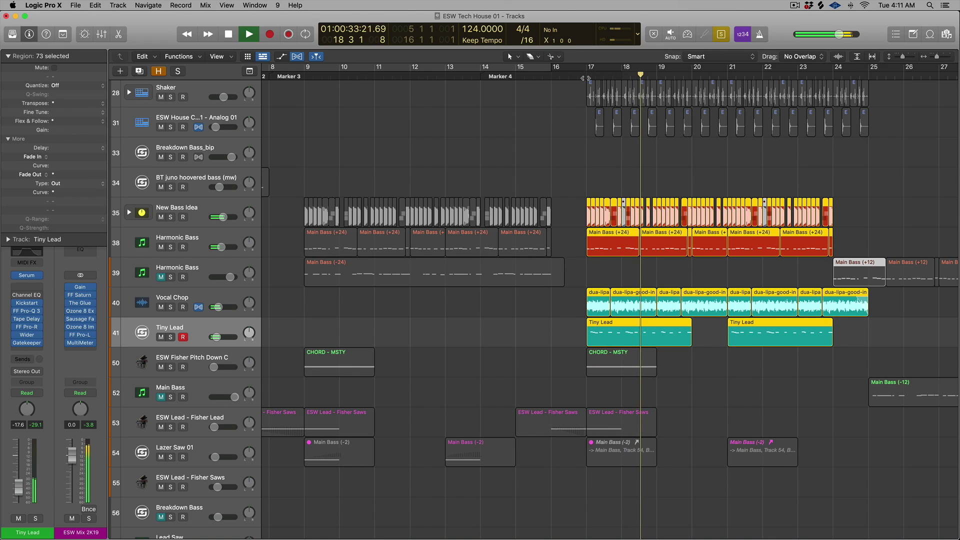
key(space)
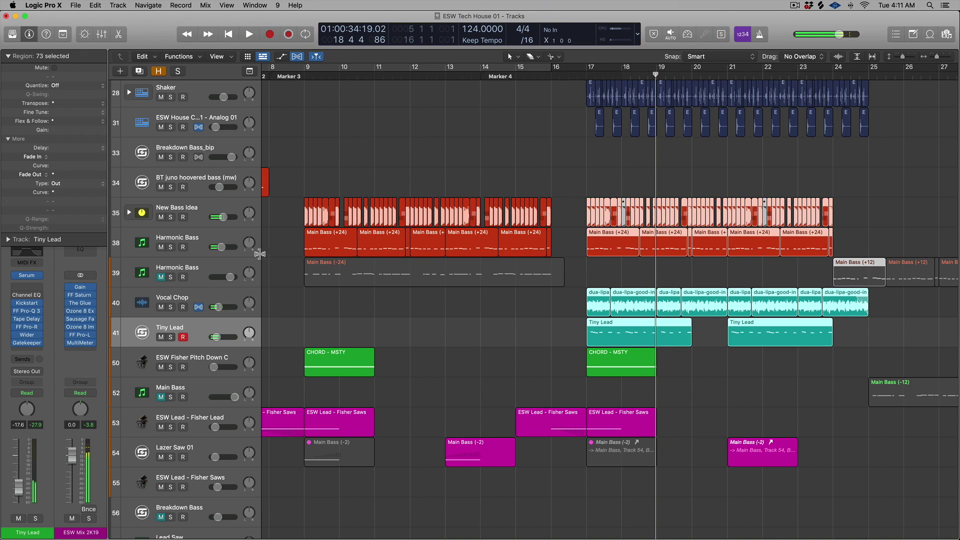
Lower the Tiny Lead track's volume to -21.0 dB and play the full arrangement from about bar 16 to bar 25
click(223, 338)
drag(215, 337, 215, 340)
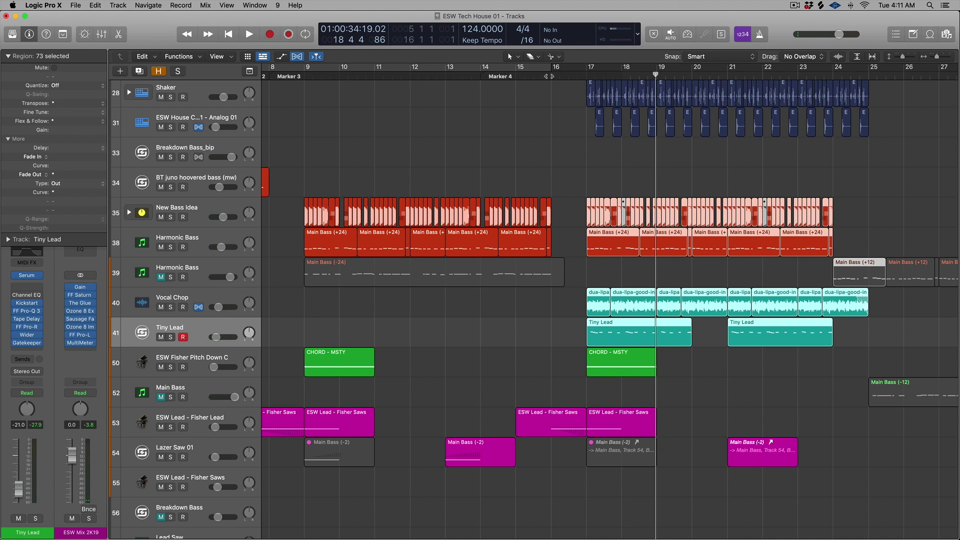
double_click(547, 73)
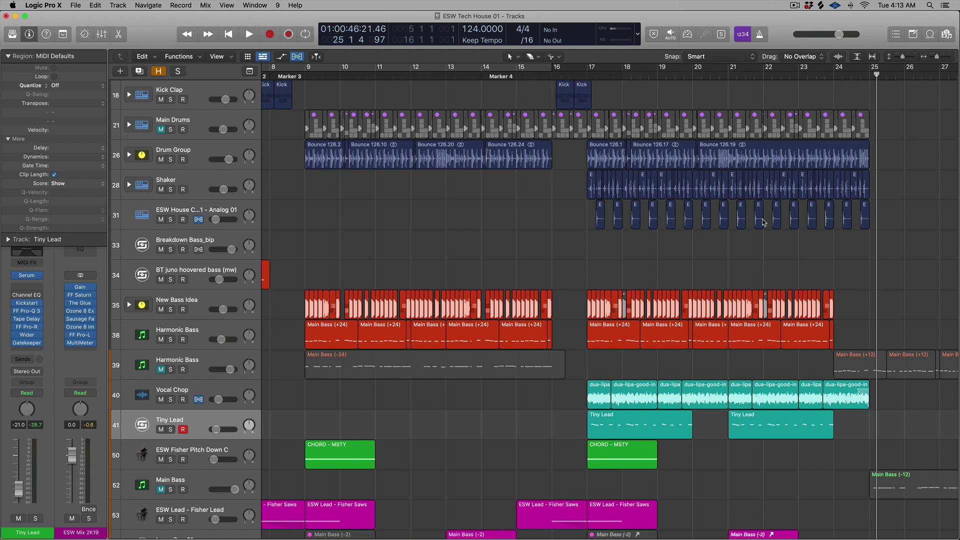
scroll(764, 223, down, 6)
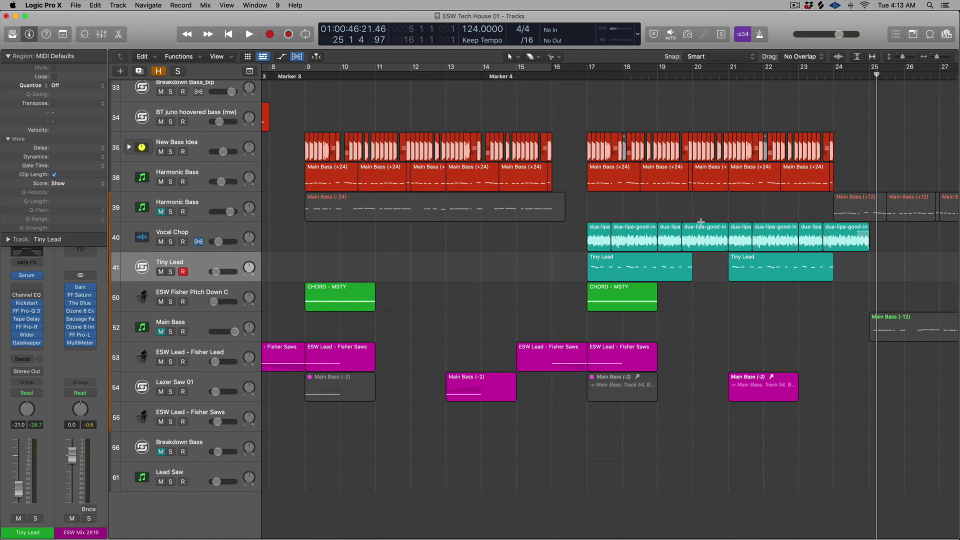